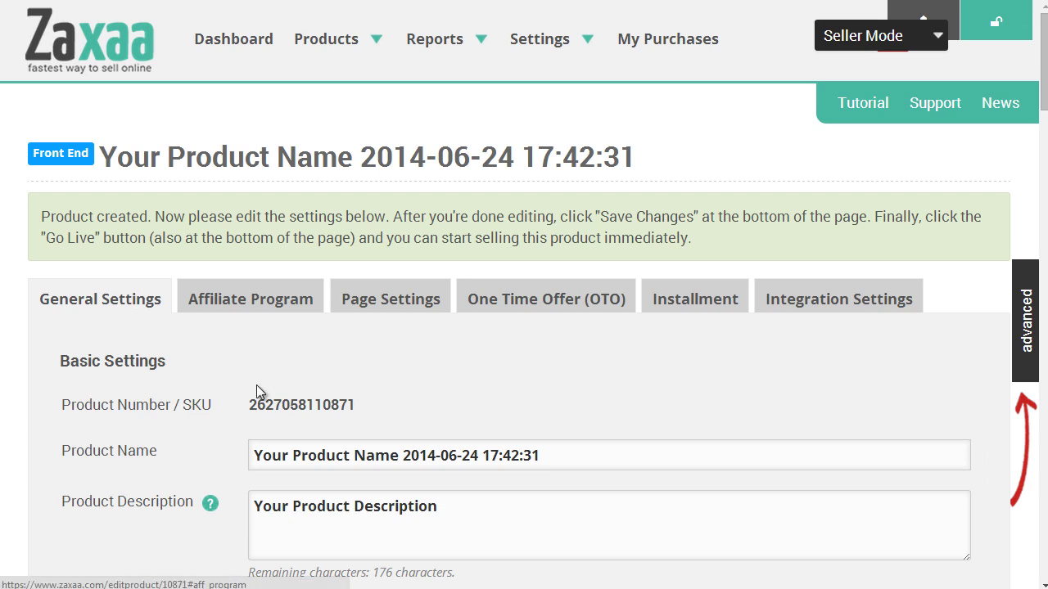
Replace the placeholder product name with "List Building Blueprint Video Course".
{"action": "scroll", "coordinate": [240, 391], "scroll_direction": "down", "scroll_amount": 2}
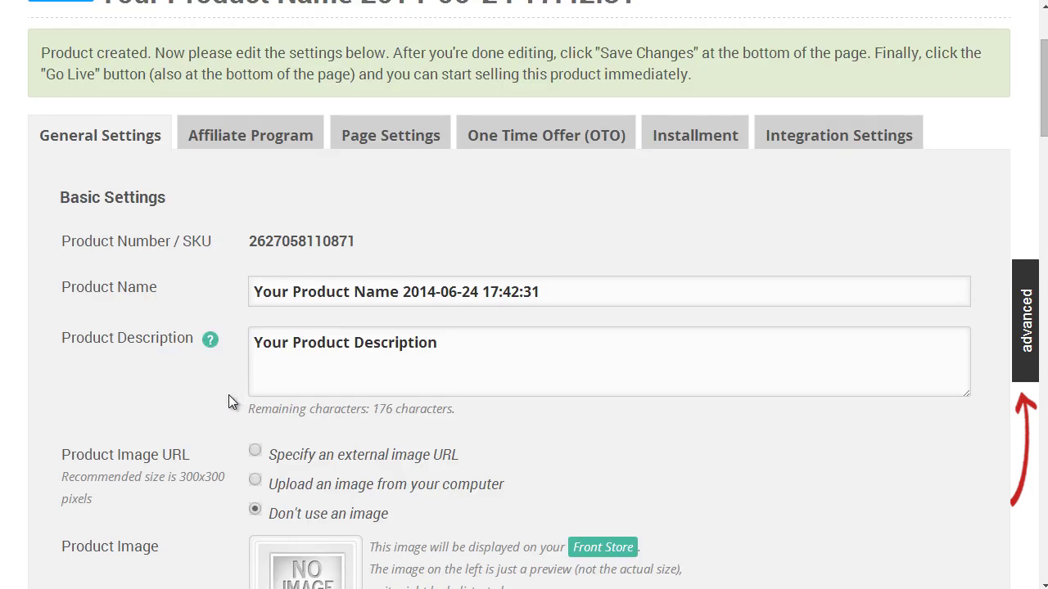
{"action": "mouse_move", "coordinate": [211, 349]}
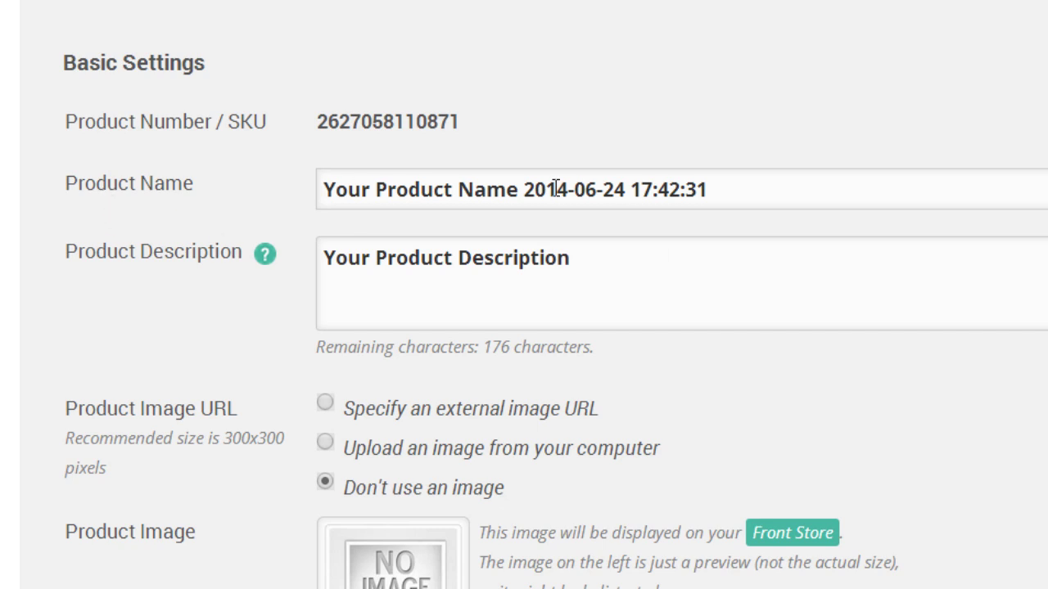
{"action": "left_click", "coordinate": [741, 192]}
{"action": "key", "text": "ctrl+a"}
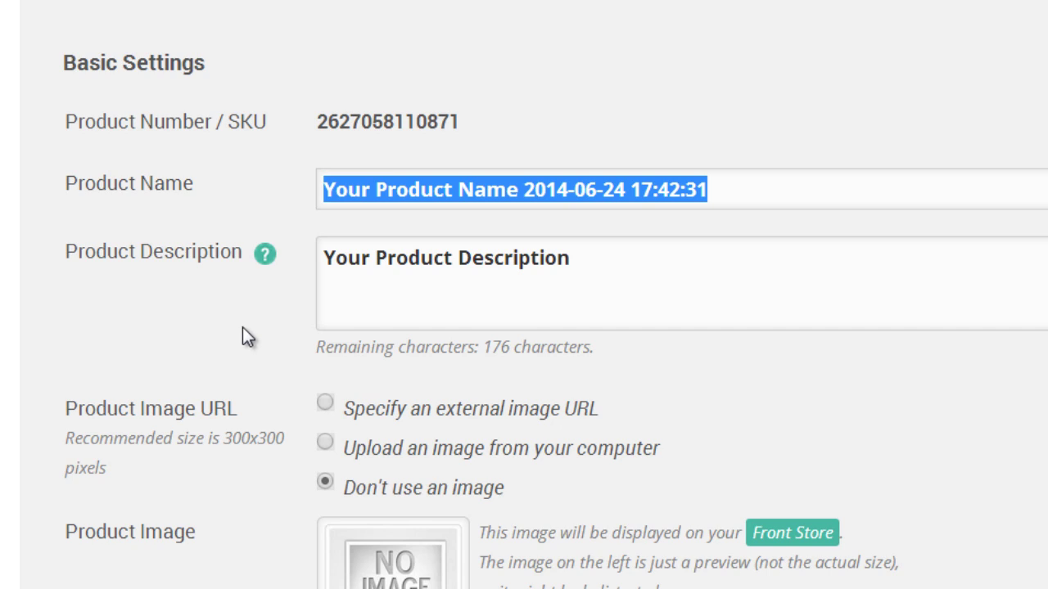
{"action": "type", "text": "List Building Blueprint Video Course"}
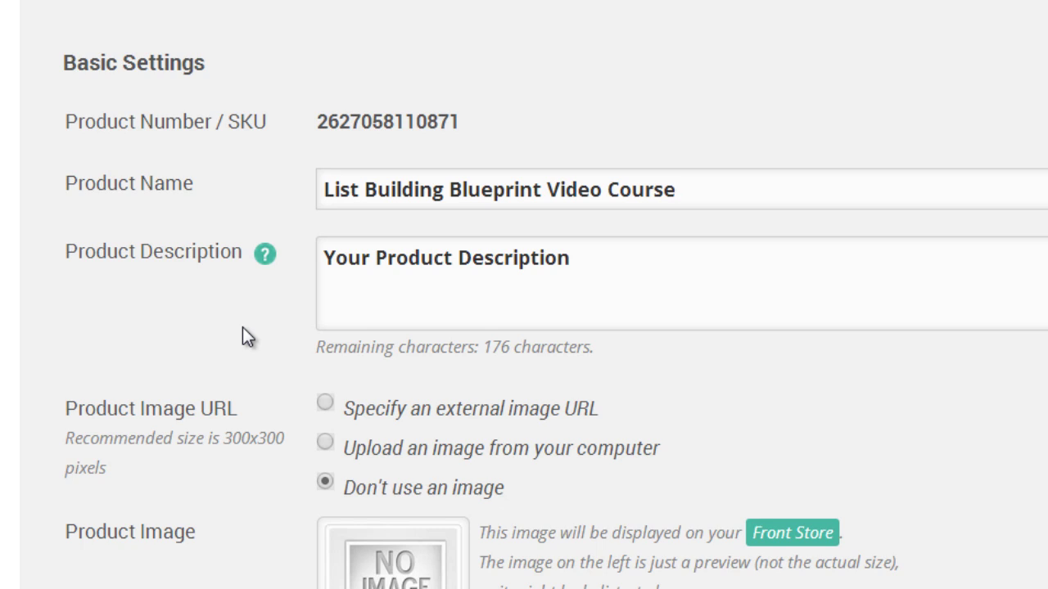
Replace the placeholder product description with the copied text beginning "Want to learn how to build your list in any niche?".
{"action": "left_click_drag", "start_coordinate": [630, 264], "coordinate": [250, 261]}
{"action": "key", "text": "BackSpace"}
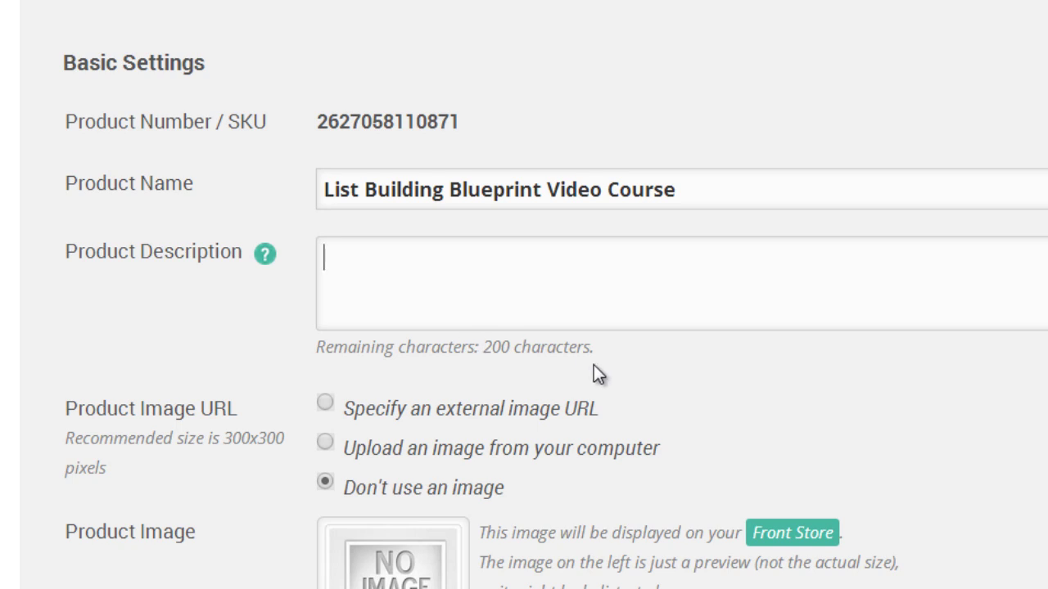
{"action": "key", "text": "ctrl+v"}
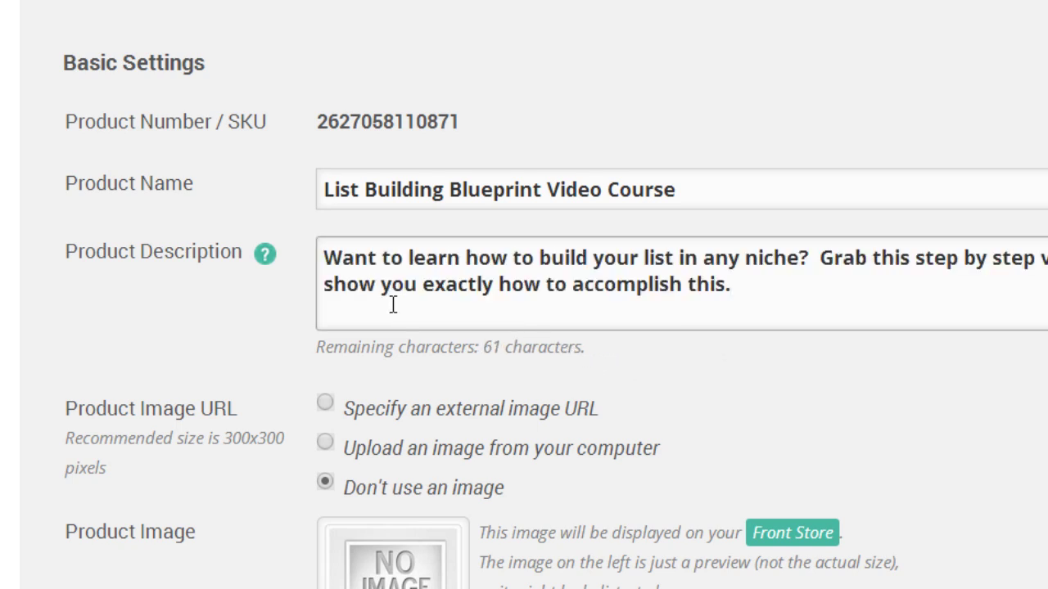
Try the external image URL and computer upload options for the product image, and return to not using an image.
{"action": "scroll", "coordinate": [307, 299], "scroll_direction": "down", "scroll_amount": 3}
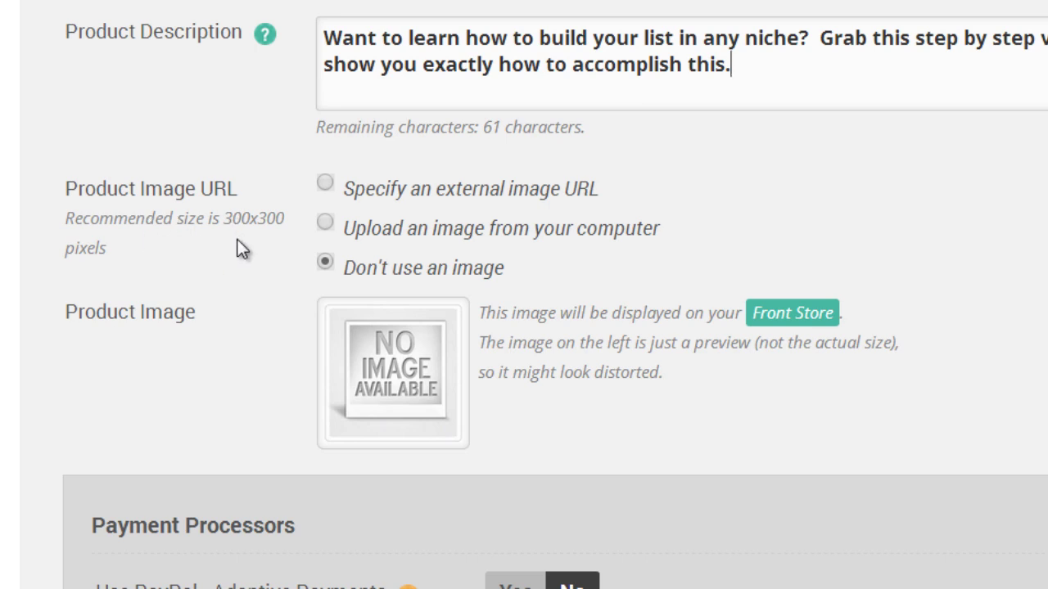
{"action": "left_click", "coordinate": [329, 180]}
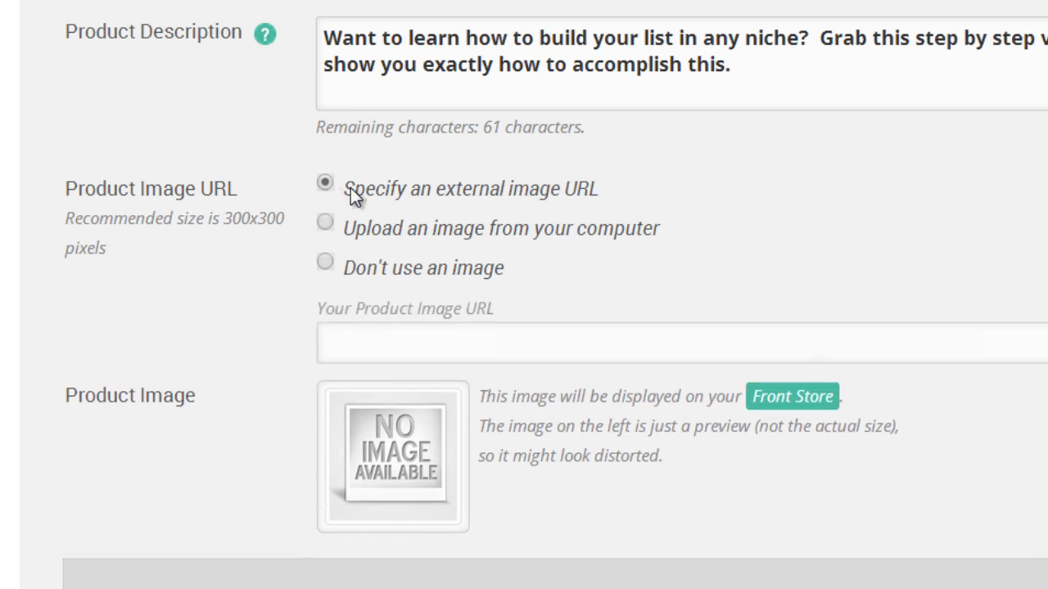
{"action": "scroll", "coordinate": [442, 249], "scroll_direction": "down", "scroll_amount": 2}
{"action": "left_click", "coordinate": [445, 191]}
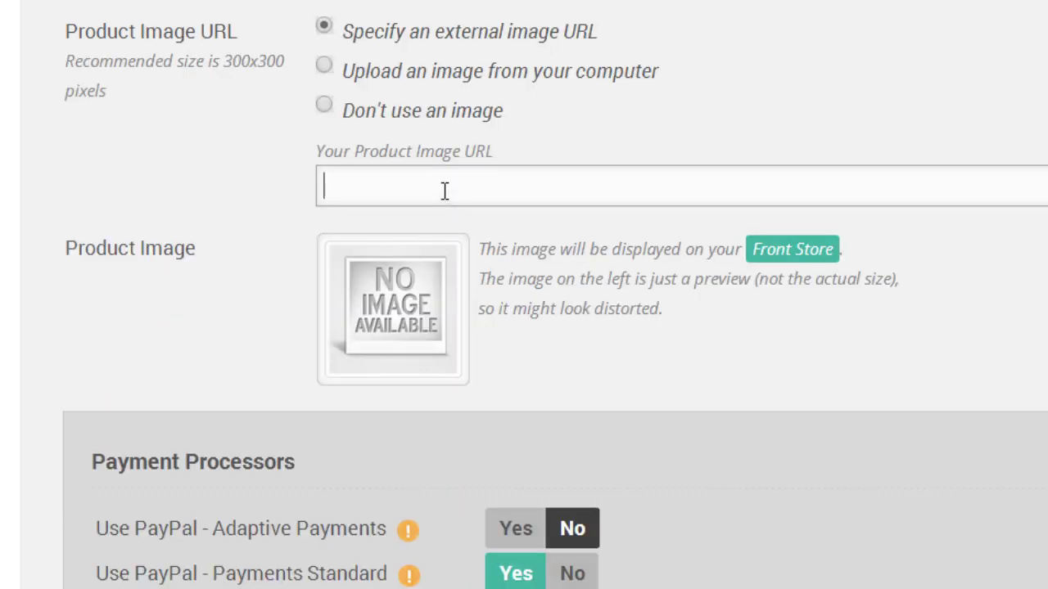
{"action": "left_click", "coordinate": [325, 65]}
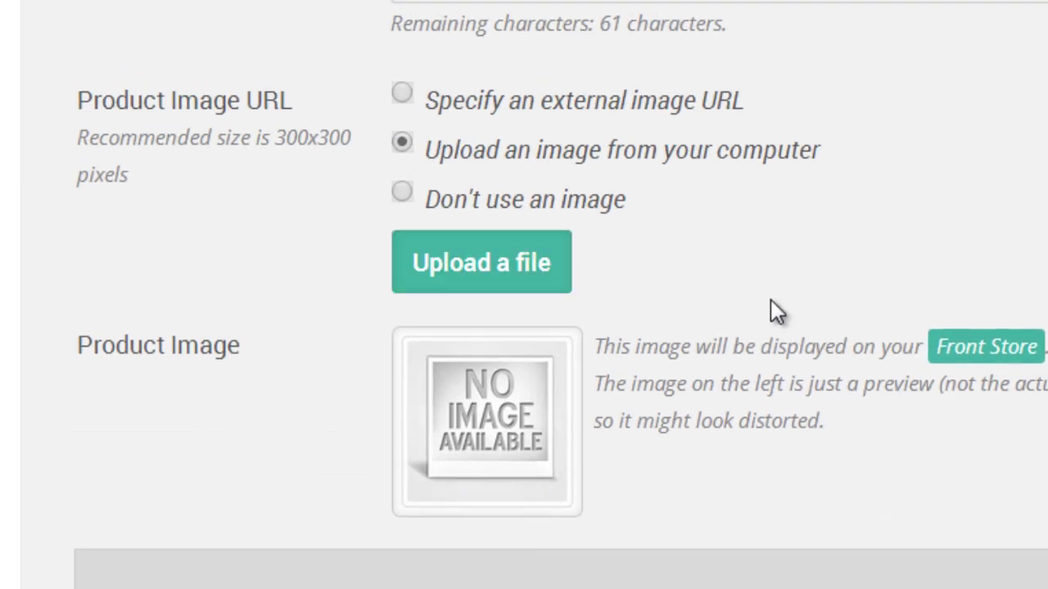
{"action": "left_click", "coordinate": [406, 193]}
Turn off PayPal - Payments Standard in the product's payment processors.
{"action": "scroll", "coordinate": [533, 223], "scroll_direction": "down", "scroll_amount": 3}
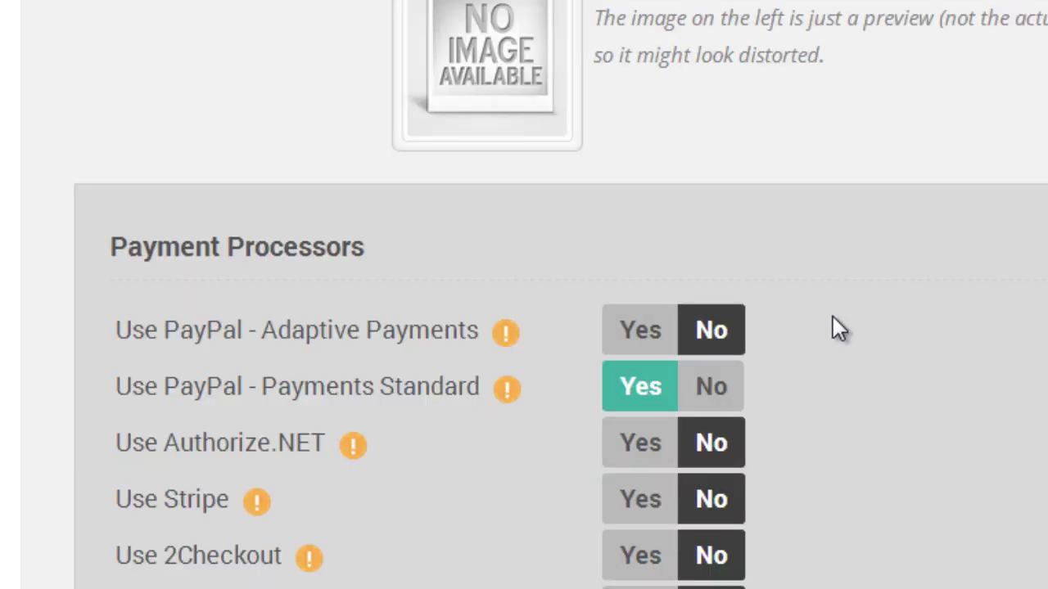
{"action": "scroll", "coordinate": [832, 317], "scroll_direction": "down", "scroll_amount": 3}
{"action": "left_click", "coordinate": [724, 112]}
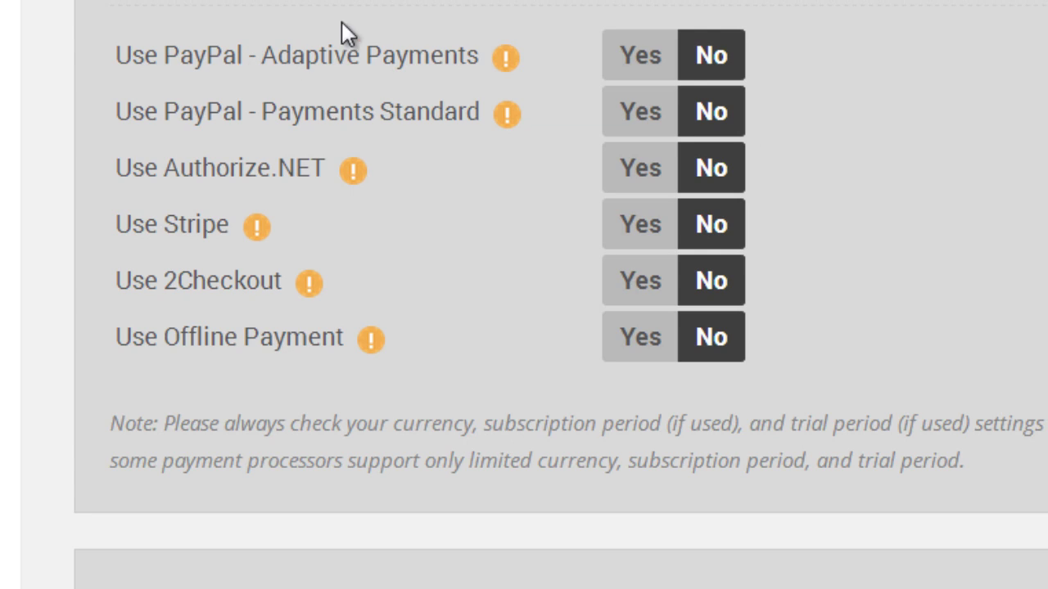
Check where Payment Integration is found in the account settings and review the product's list of payment processors.
{"action": "scroll", "coordinate": [428, 139], "scroll_direction": "up", "scroll_amount": 15}
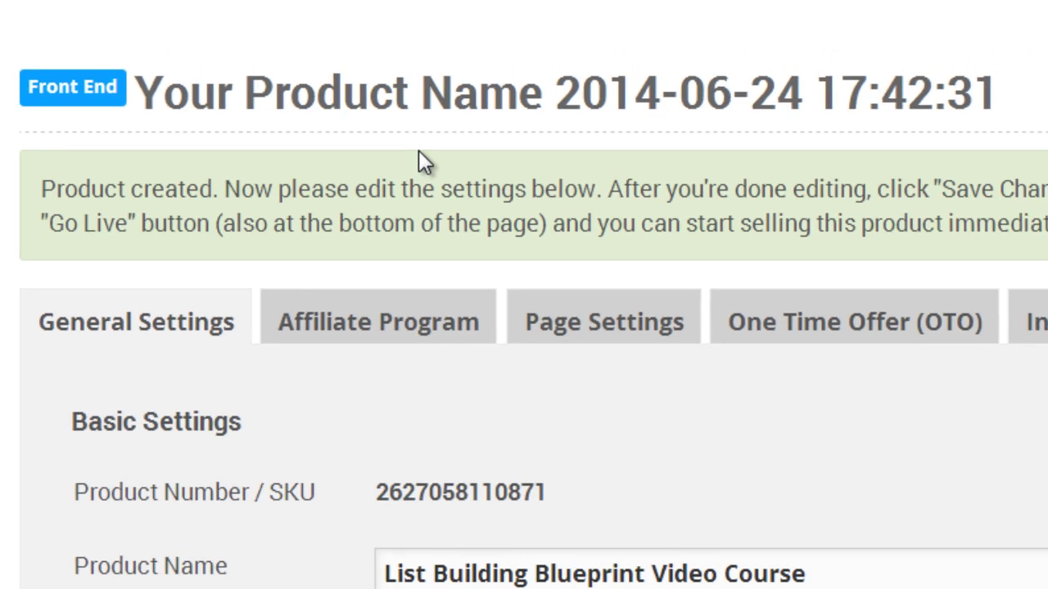
{"action": "mouse_move", "coordinate": [674, 51]}
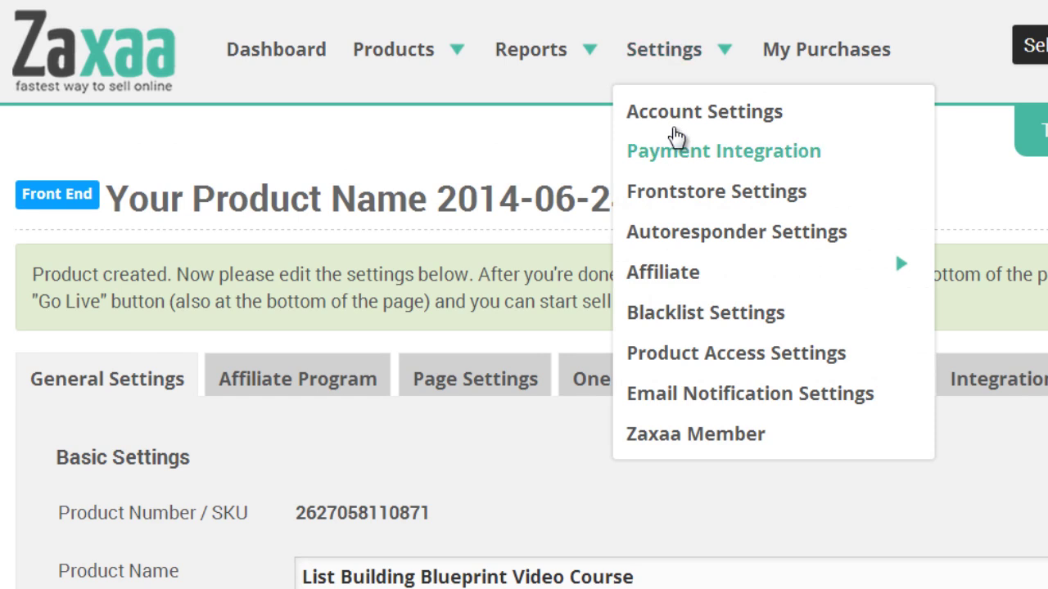
{"action": "scroll", "coordinate": [346, 435], "scroll_direction": "down", "scroll_amount": 15}
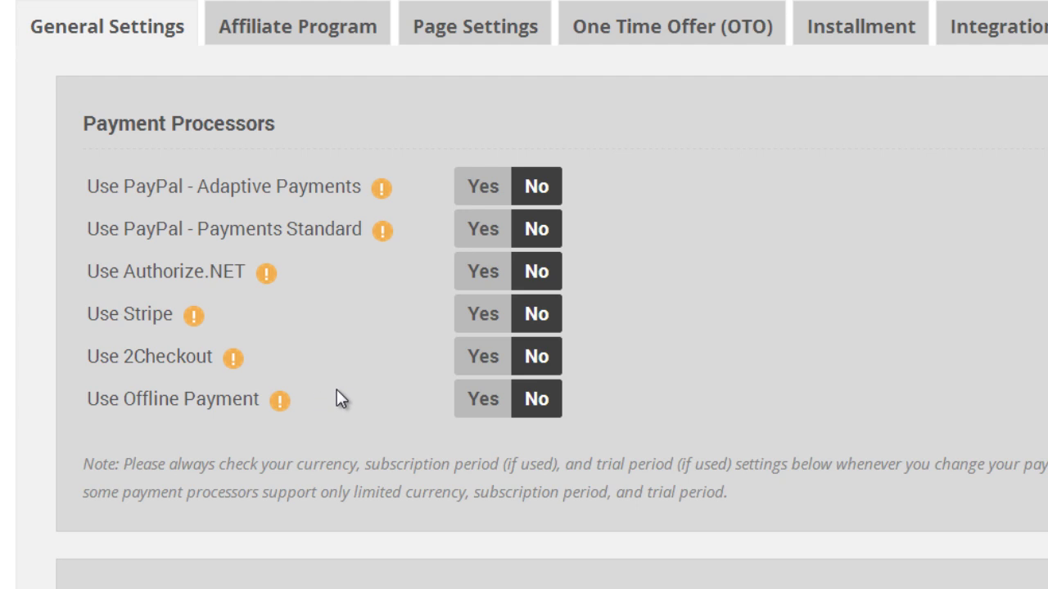
{"action": "scroll", "coordinate": [336, 388], "scroll_direction": "up", "scroll_amount": 5}
{"action": "scroll", "coordinate": [349, 384], "scroll_direction": "up", "scroll_amount": 4}
{"action": "scroll", "coordinate": [668, 106], "scroll_direction": "up", "scroll_amount": 3}
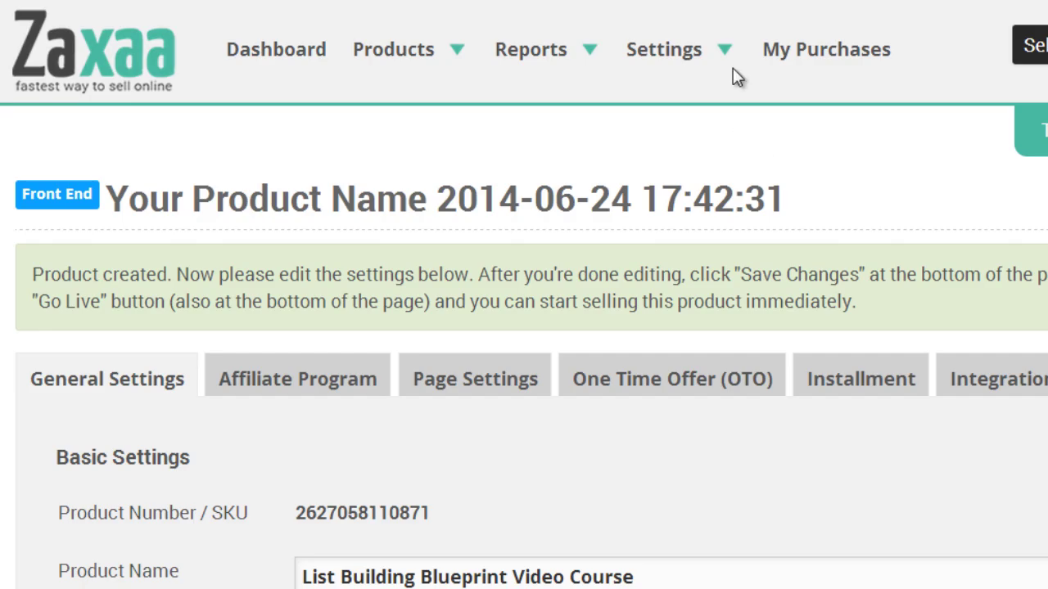
{"action": "scroll", "coordinate": [447, 327], "scroll_direction": "down", "scroll_amount": 4}
{"action": "scroll", "coordinate": [447, 327], "scroll_direction": "down", "scroll_amount": 5}
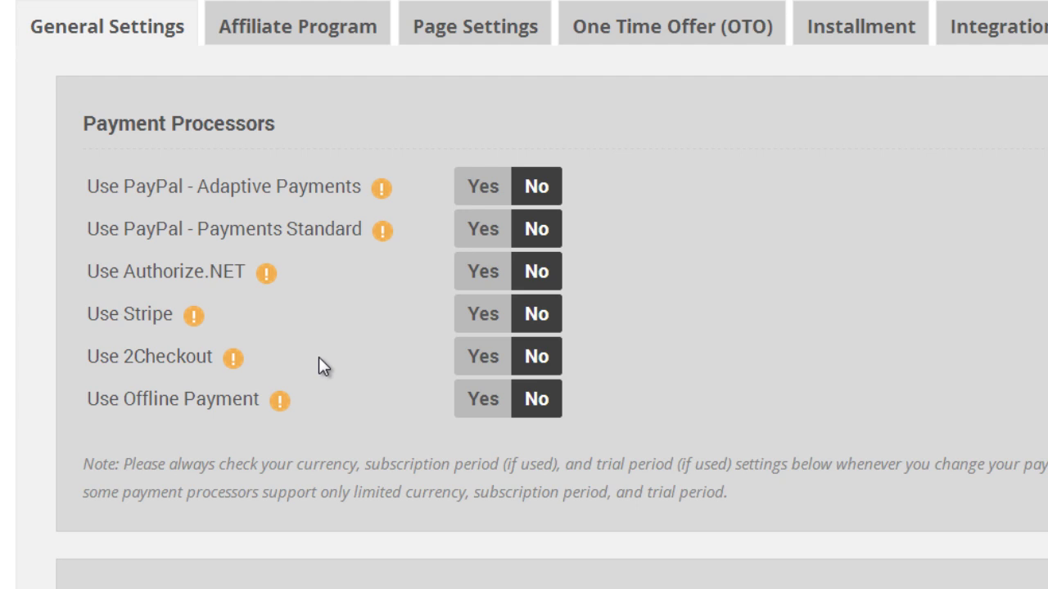
Browse the currency choices in the product's pricing section and settle on USD.
{"action": "scroll", "coordinate": [407, 279], "scroll_direction": "down", "scroll_amount": 5}
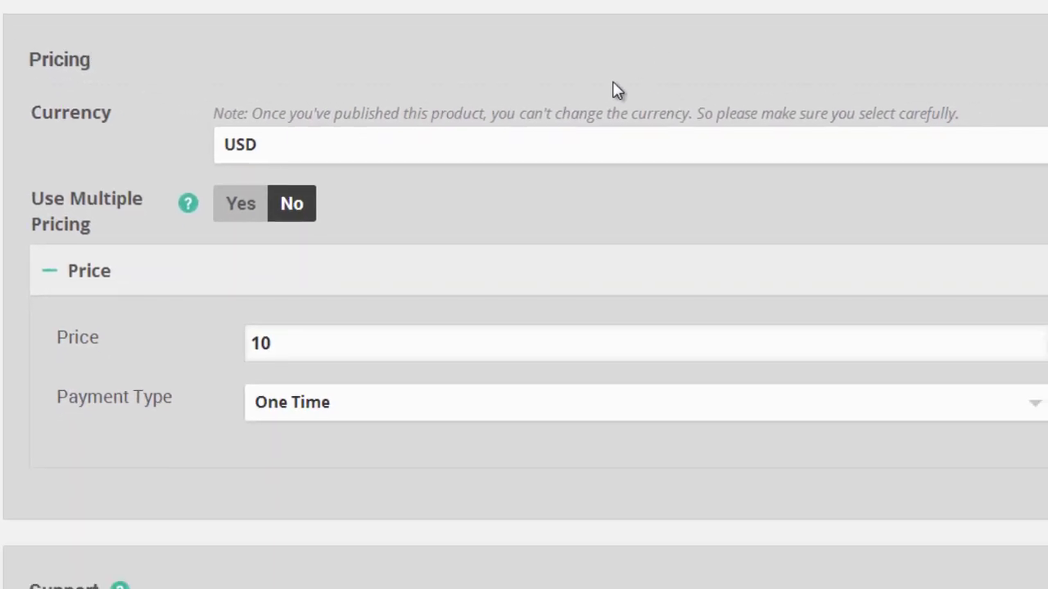
{"action": "left_click", "coordinate": [283, 149]}
{"action": "key", "text": "e"}
{"action": "key", "text": "Down"}
{"action": "key", "text": "Down"}
{"action": "key", "text": "Down"}
{"action": "key", "text": "Return"}
{"action": "scroll", "coordinate": [357, 96], "scroll_direction": "down", "scroll_amount": 1}
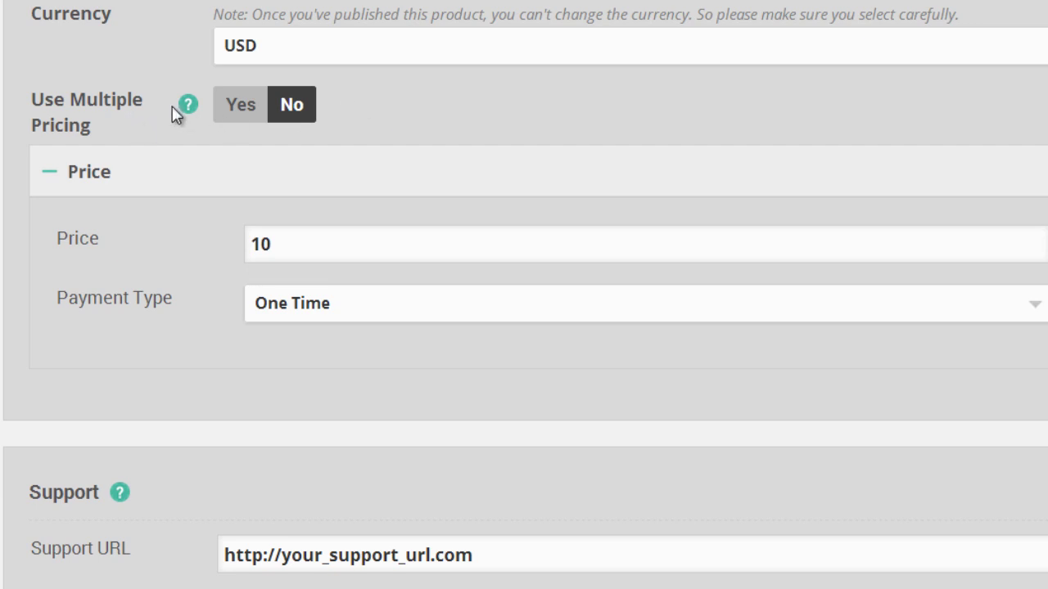
Enable multiple pricing for the product and activate 3 prices.
{"action": "mouse_move", "coordinate": [185, 113]}
{"action": "left_click", "coordinate": [244, 110]}
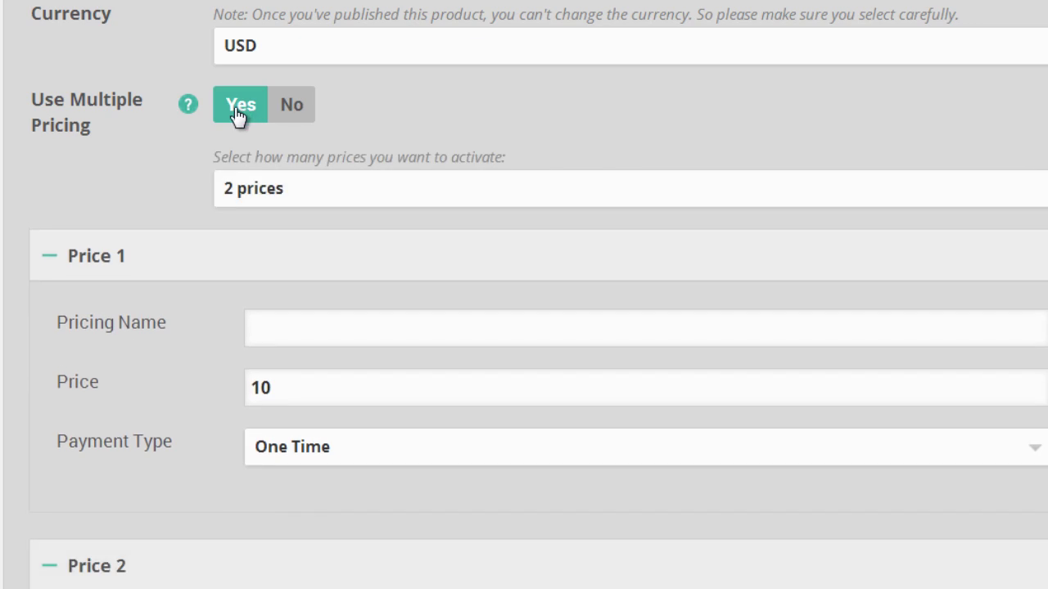
{"action": "left_click", "coordinate": [310, 192]}
{"action": "left_click", "coordinate": [293, 242]}
Examine the pricing name, price and payment type fields in the Price 1, Price 2 and Price 3 sections.
{"action": "scroll", "coordinate": [205, 287], "scroll_direction": "down", "scroll_amount": 3}
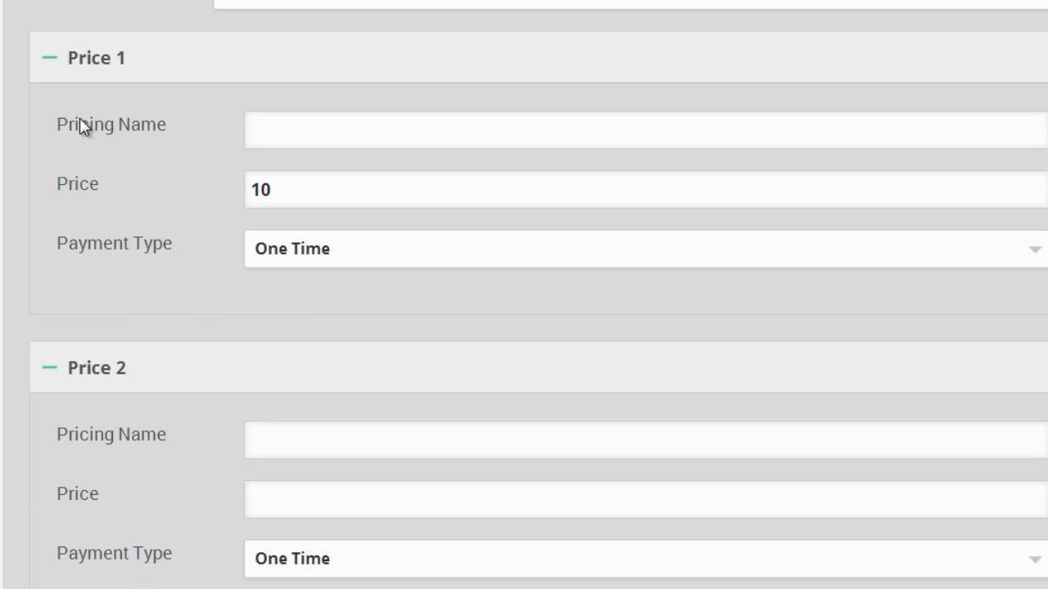
{"action": "left_click", "coordinate": [249, 124]}
{"action": "scroll", "coordinate": [254, 129], "scroll_direction": "down", "scroll_amount": 4}
{"action": "left_click", "coordinate": [293, 200]}
{"action": "scroll", "coordinate": [293, 200], "scroll_direction": "down", "scroll_amount": 3}
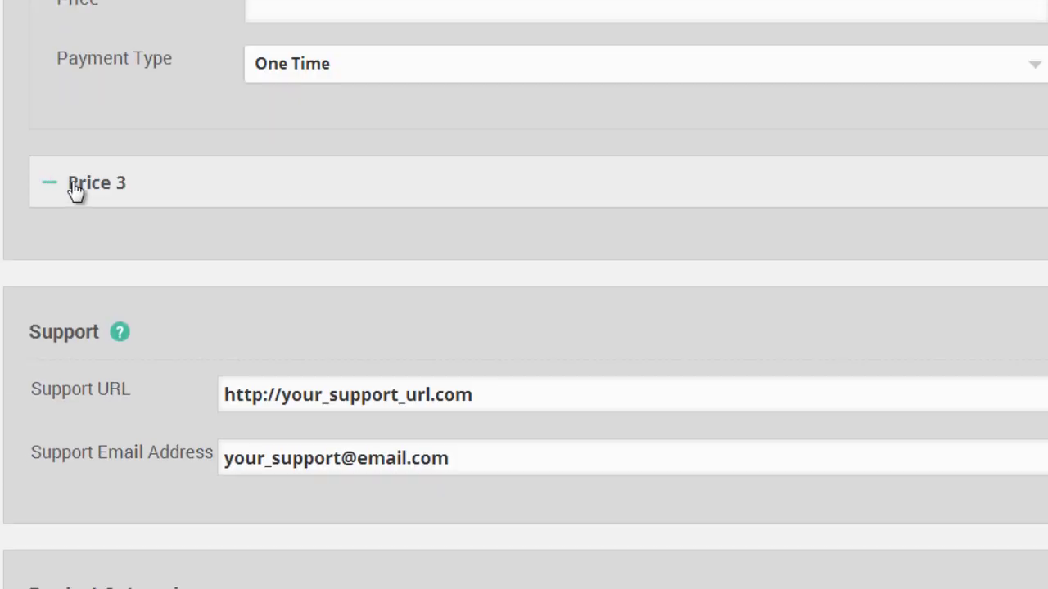
{"action": "left_click", "coordinate": [74, 188]}
{"action": "scroll", "coordinate": [328, 318], "scroll_direction": "up", "scroll_amount": 7}
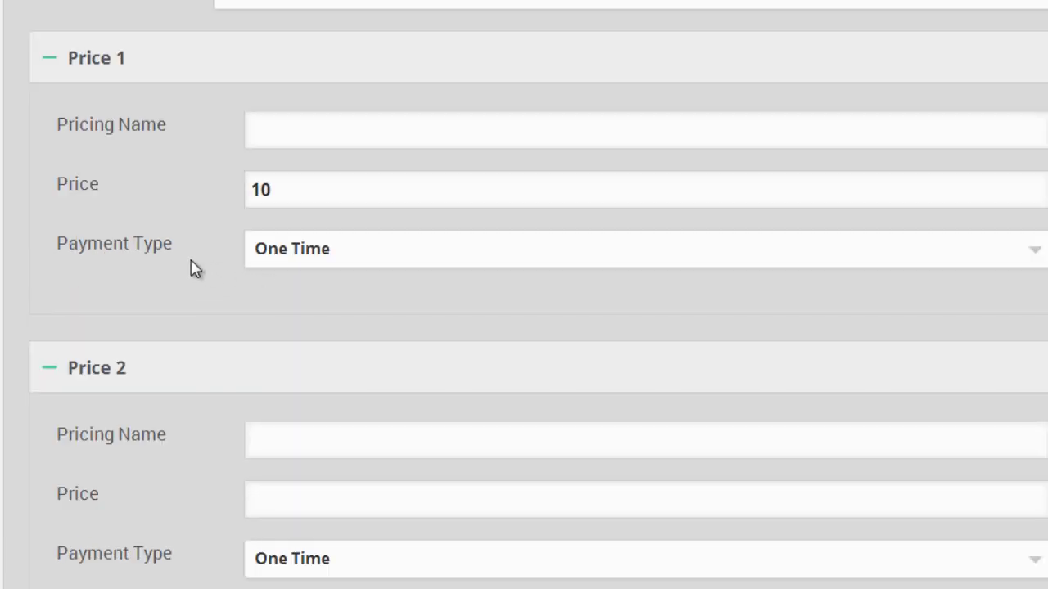
{"action": "scroll", "coordinate": [192, 261], "scroll_direction": "up", "scroll_amount": 3}
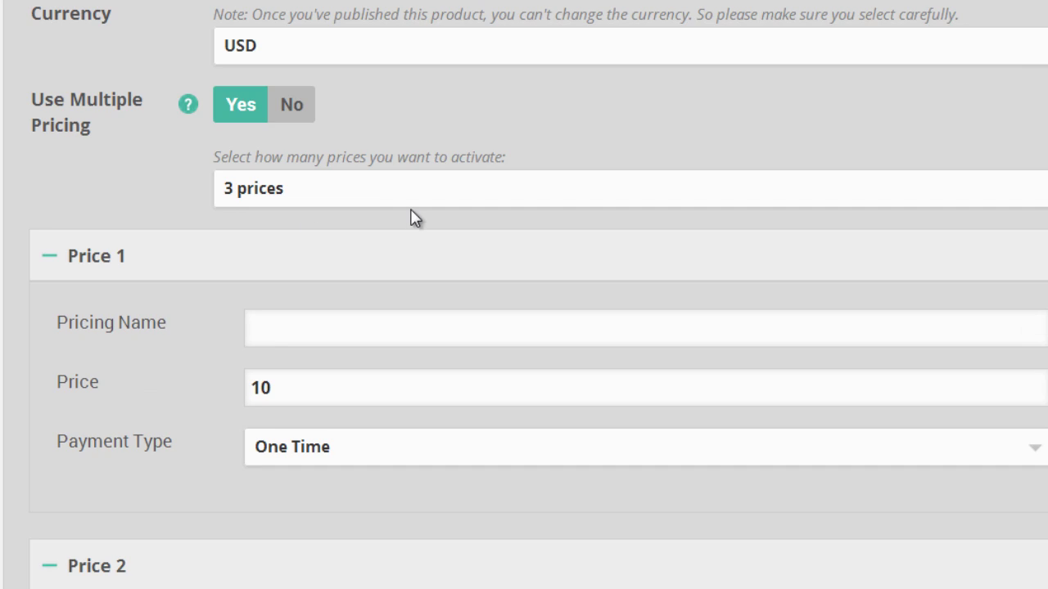
Reduce the number of active prices to 2 and turn multiple pricing off.
{"action": "left_click", "coordinate": [276, 188]}
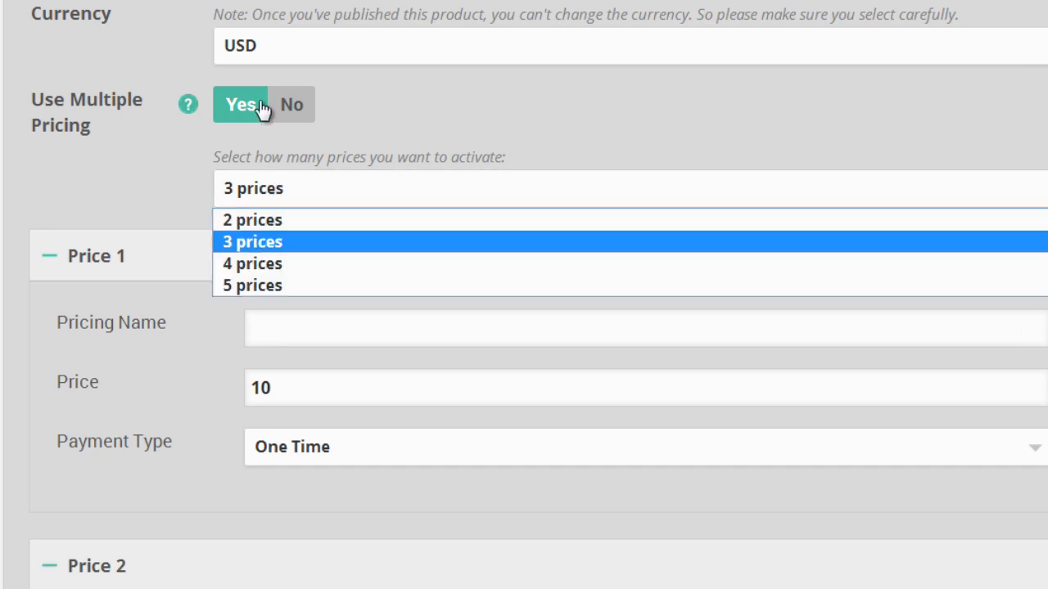
{"action": "left_click", "coordinate": [244, 219]}
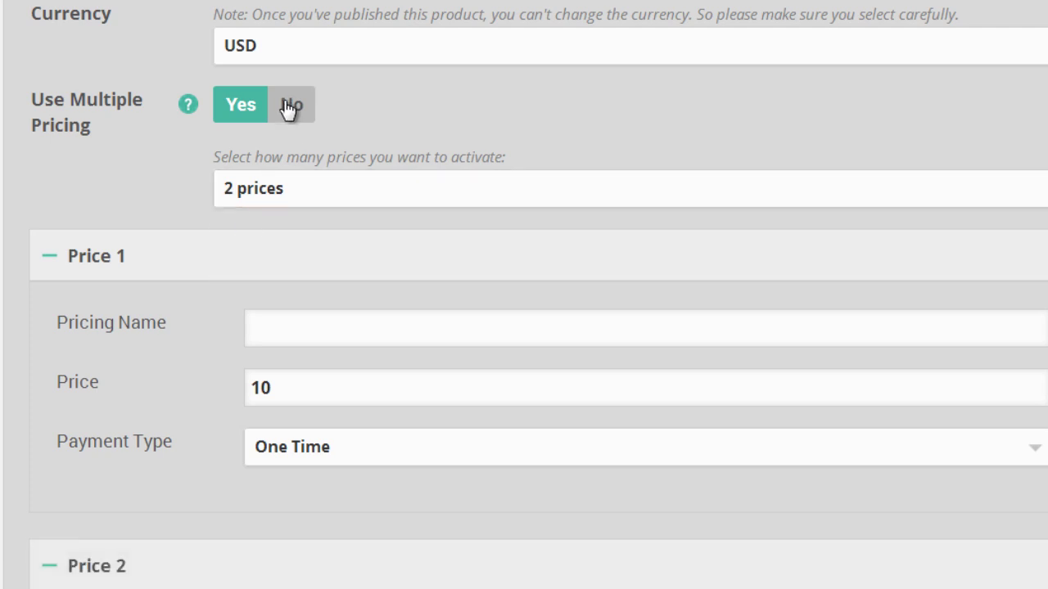
{"action": "left_click", "coordinate": [289, 109]}
Set the product price to 47 with the One Time payment type.
{"action": "scroll", "coordinate": [170, 268], "scroll_direction": "down", "scroll_amount": 1}
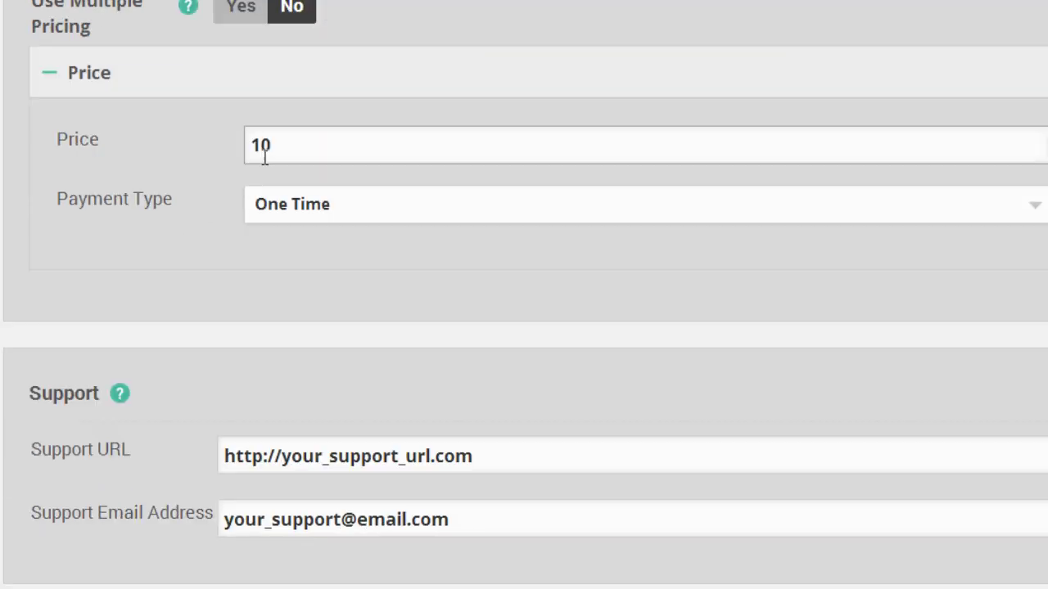
{"action": "left_click_drag", "start_coordinate": [280, 144], "coordinate": [217, 150]}
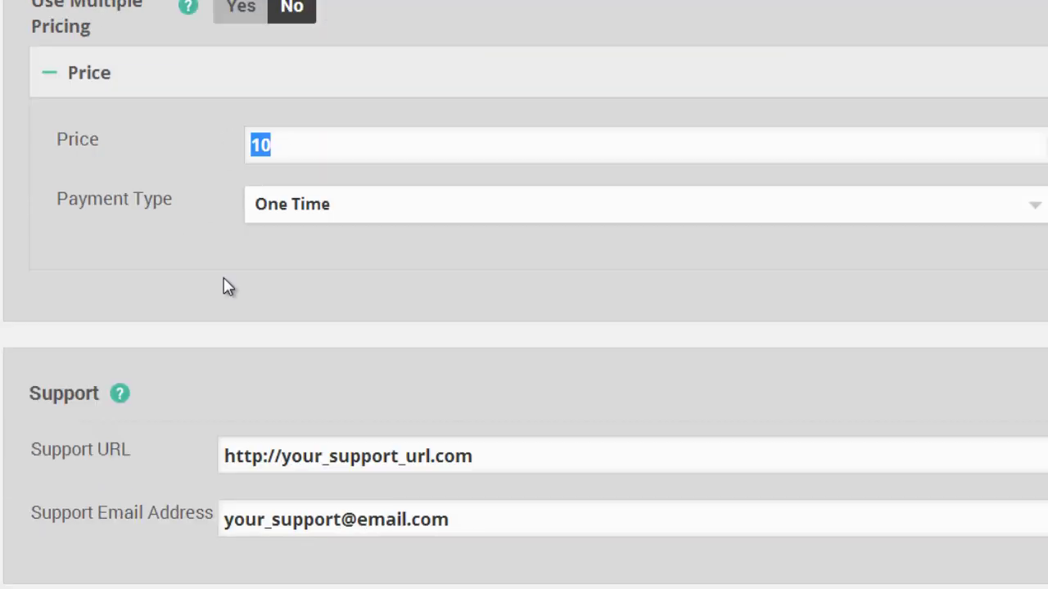
{"action": "type", "text": "47"}
{"action": "left_click", "coordinate": [282, 214]}
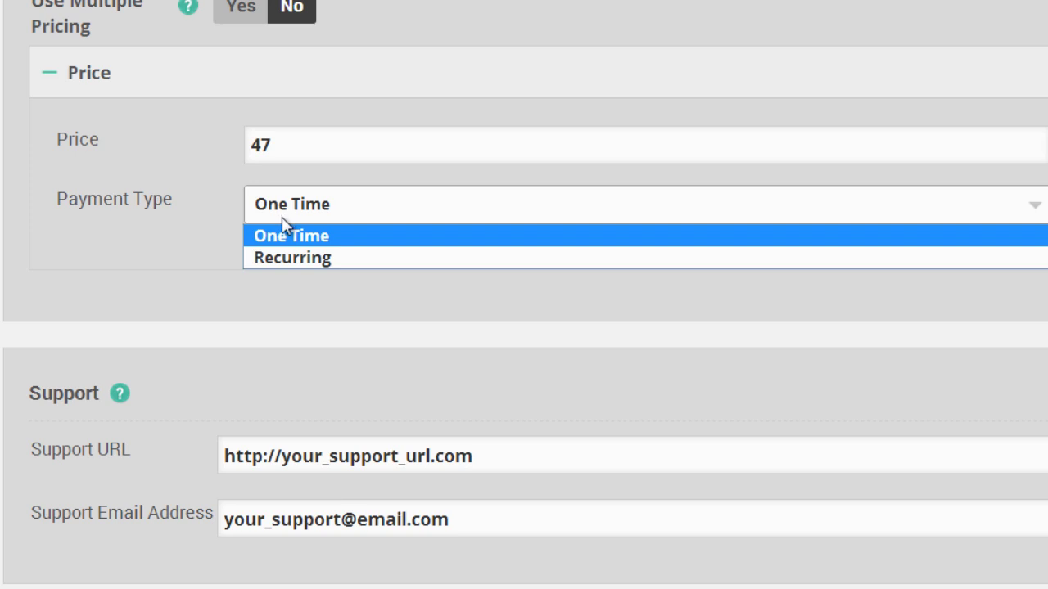
{"action": "left_click", "coordinate": [288, 239]}
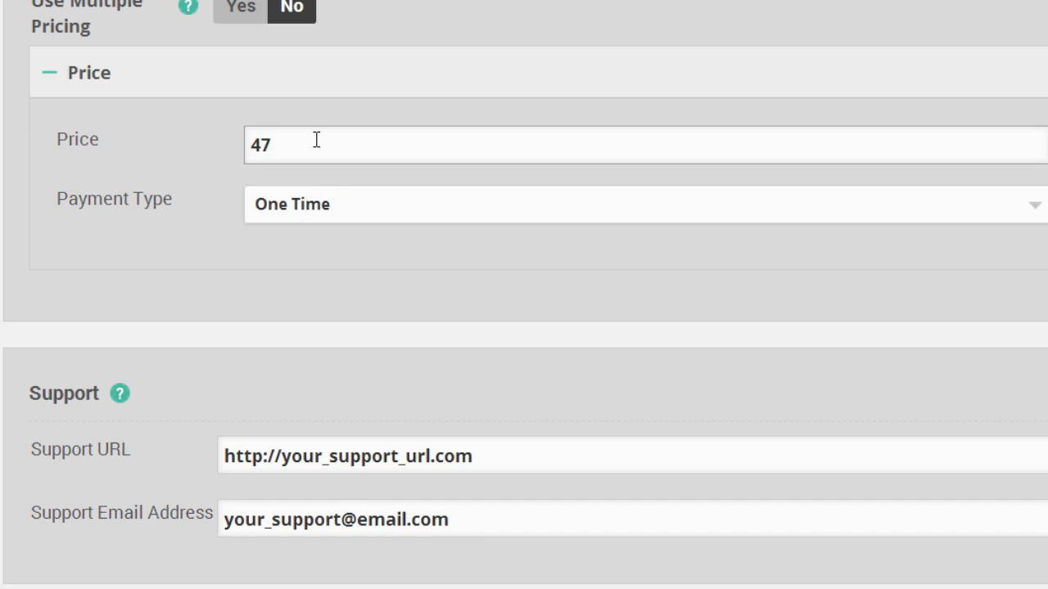
Set the payment type to Recurring and review the subscription period choices, leaving Monthly selected.
{"action": "left_click", "coordinate": [305, 215]}
{"action": "left_click", "coordinate": [301, 258]}
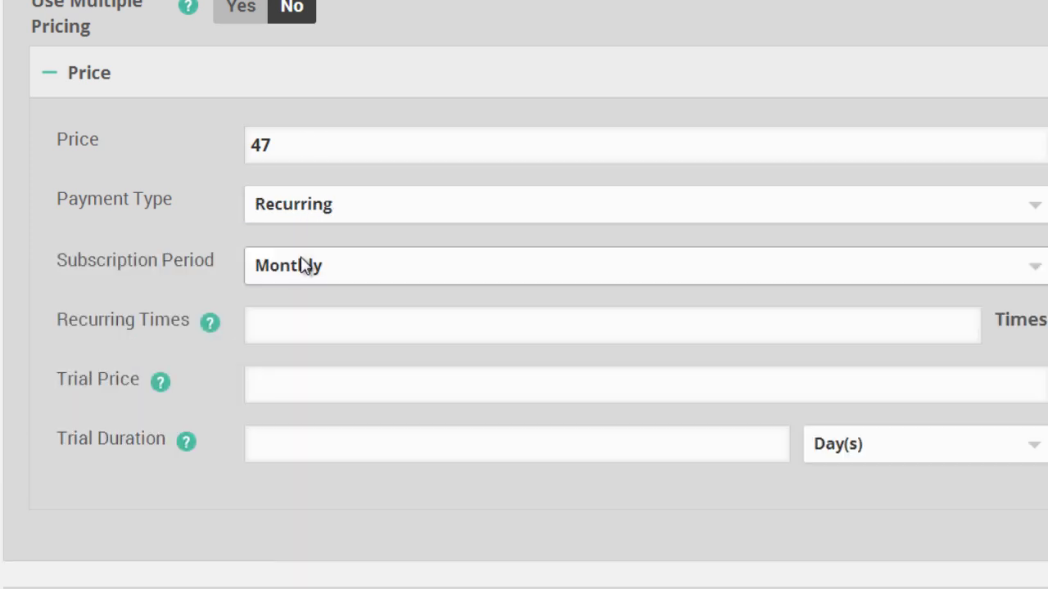
{"action": "left_click", "coordinate": [303, 264]}
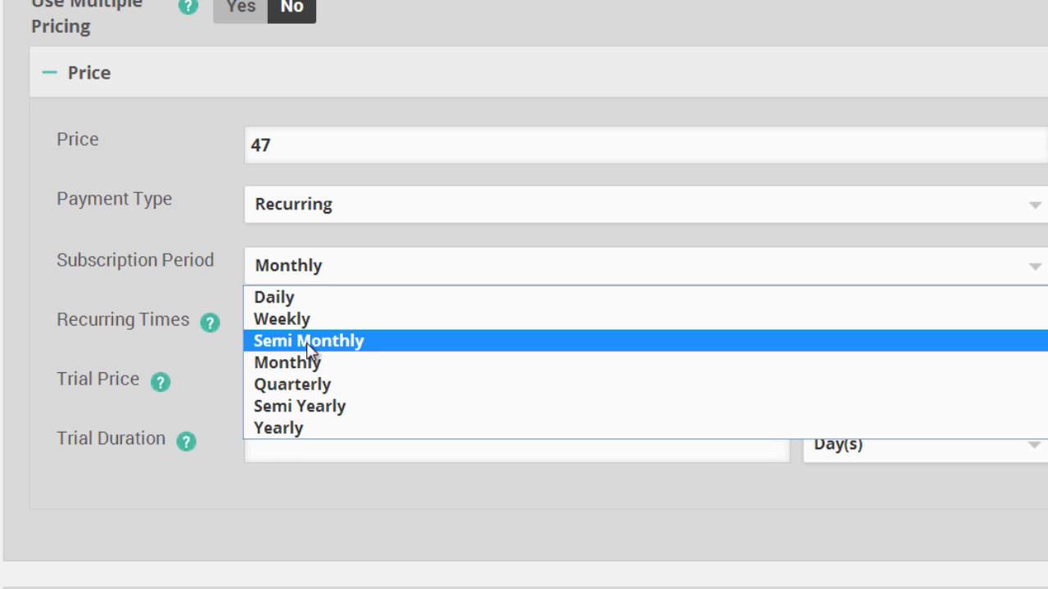
{"action": "left_click", "coordinate": [283, 204]}
{"action": "left_click", "coordinate": [5, 320]}
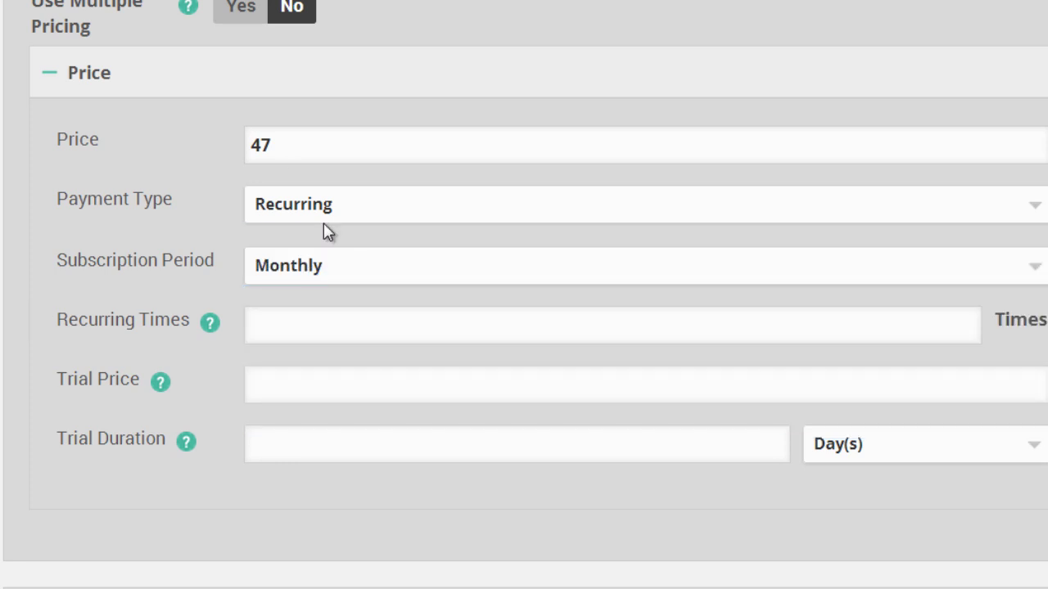
Try 12 as the number of recurring times for the subscription and clear the value again.
{"action": "left_click", "coordinate": [269, 317]}
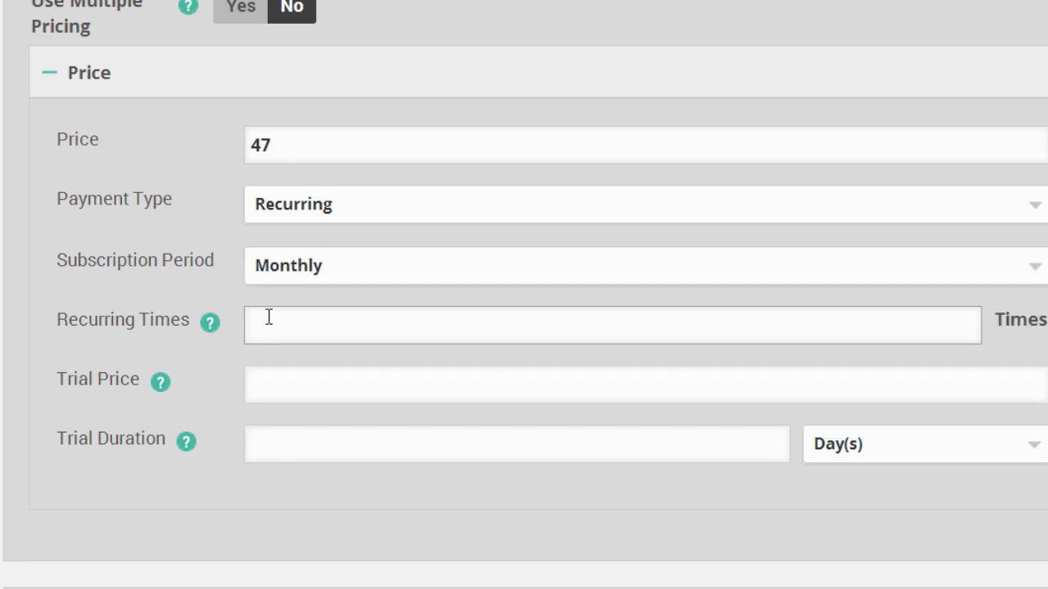
{"action": "mouse_move", "coordinate": [213, 328]}
{"action": "type", "text": "12"}
{"action": "left_click_drag", "start_coordinate": [288, 317], "coordinate": [244, 320]}
{"action": "key", "text": "BackSpace"}
{"action": "mouse_move", "coordinate": [162, 385]}
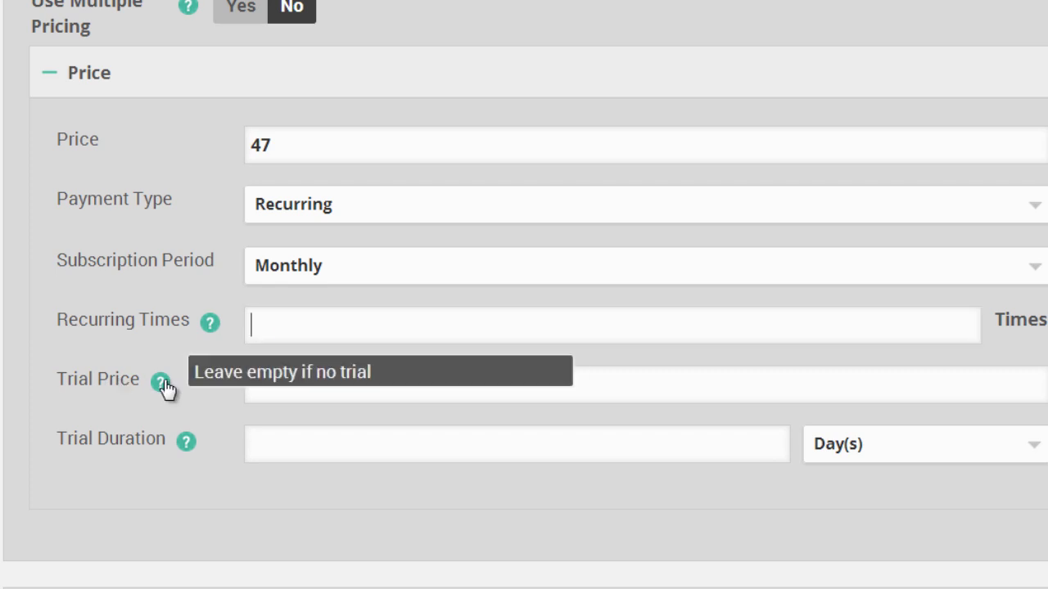
Try a subscription trial price of 1 with a trial duration of 7 days.
{"action": "left_click", "coordinate": [285, 451]}
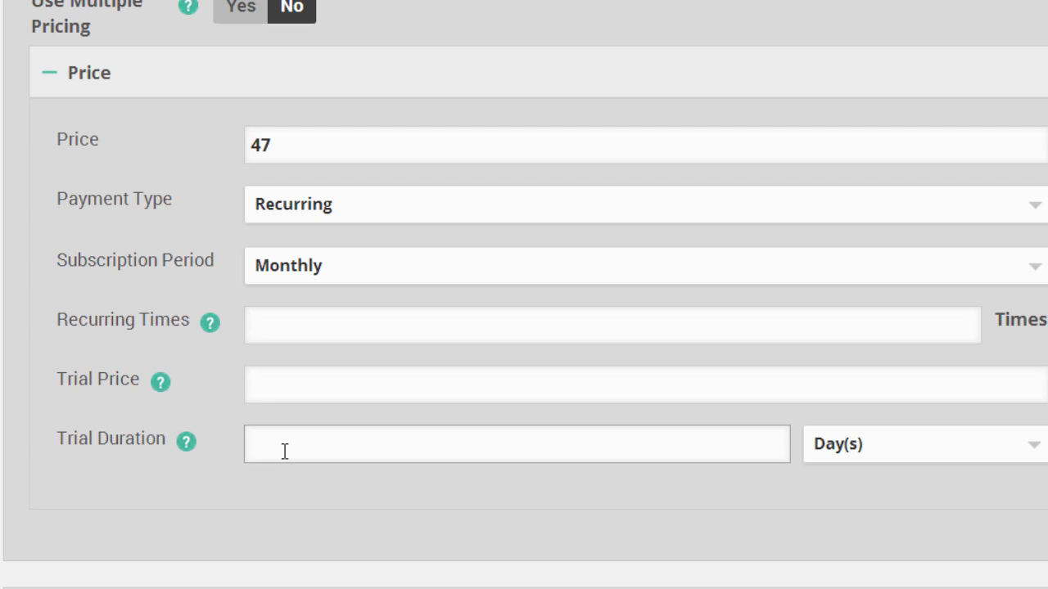
{"action": "left_click", "coordinate": [295, 421]}
{"action": "left_click", "coordinate": [295, 430]}
{"action": "type", "text": "7"}
{"action": "left_click", "coordinate": [302, 391]}
{"action": "type", "text": "1"}
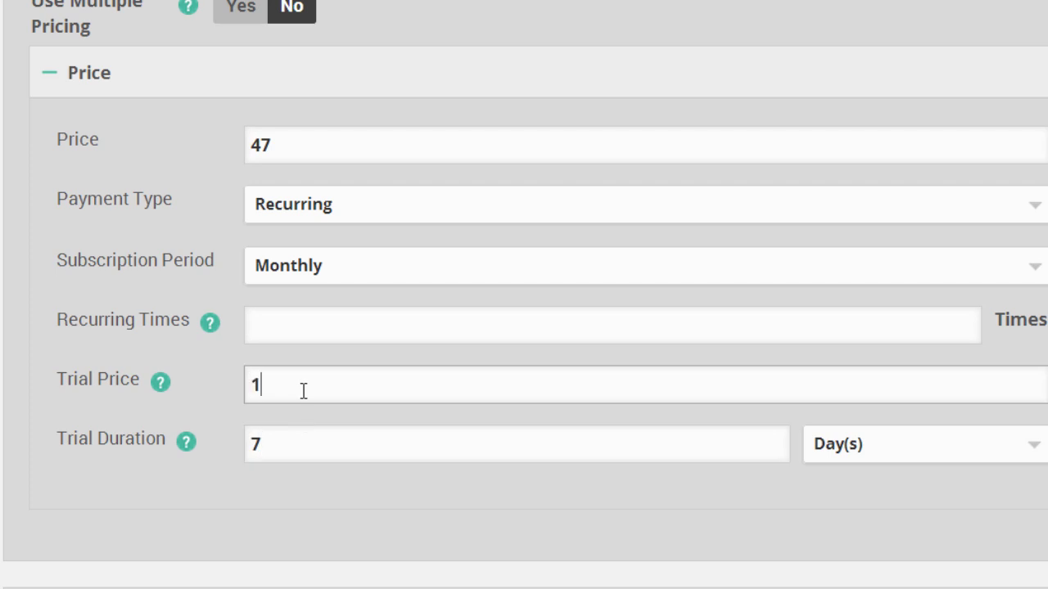
{"action": "left_click_drag", "start_coordinate": [298, 379], "coordinate": [205, 372]}
Set the product's payment type back to One Time.
{"action": "left_click", "coordinate": [314, 271]}
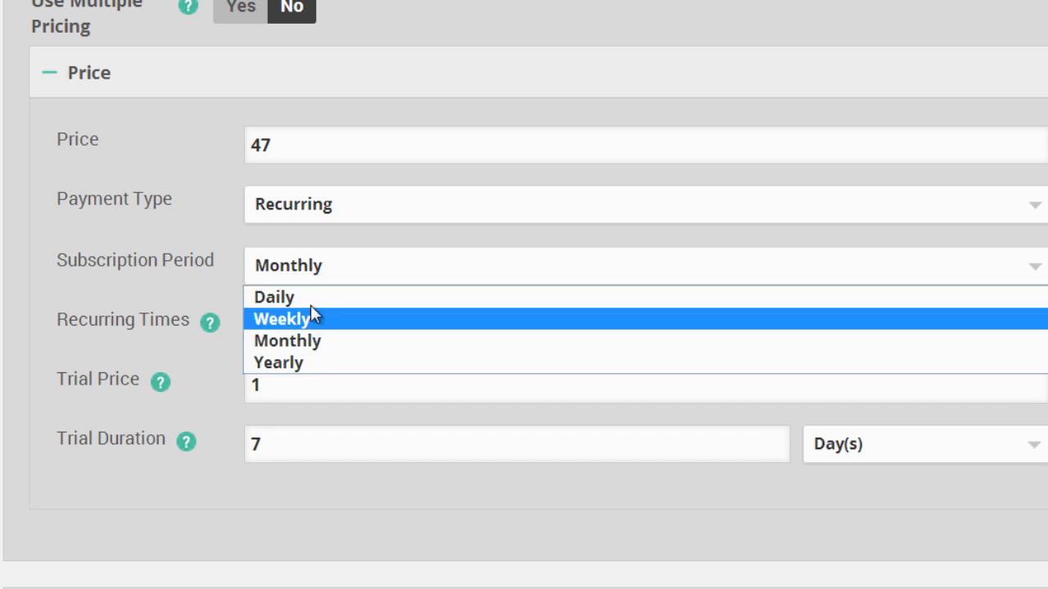
{"action": "left_click", "coordinate": [314, 210]}
{"action": "left_click", "coordinate": [313, 237]}
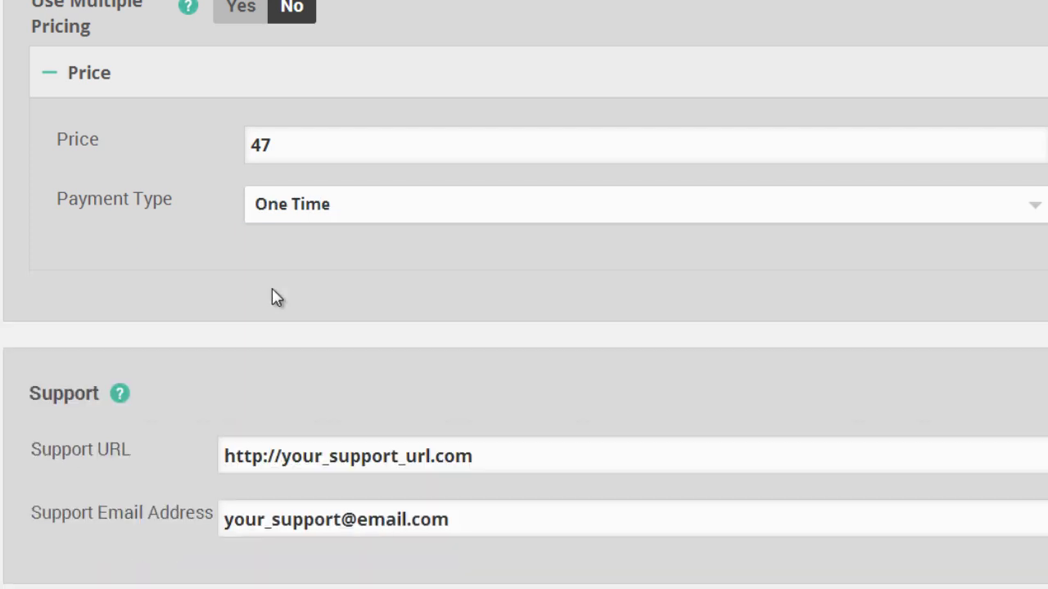
Set the available category to Business and add Small Business and Sales & Marketing to the selected sub categories.
{"action": "scroll", "coordinate": [275, 297], "scroll_direction": "down", "scroll_amount": 5}
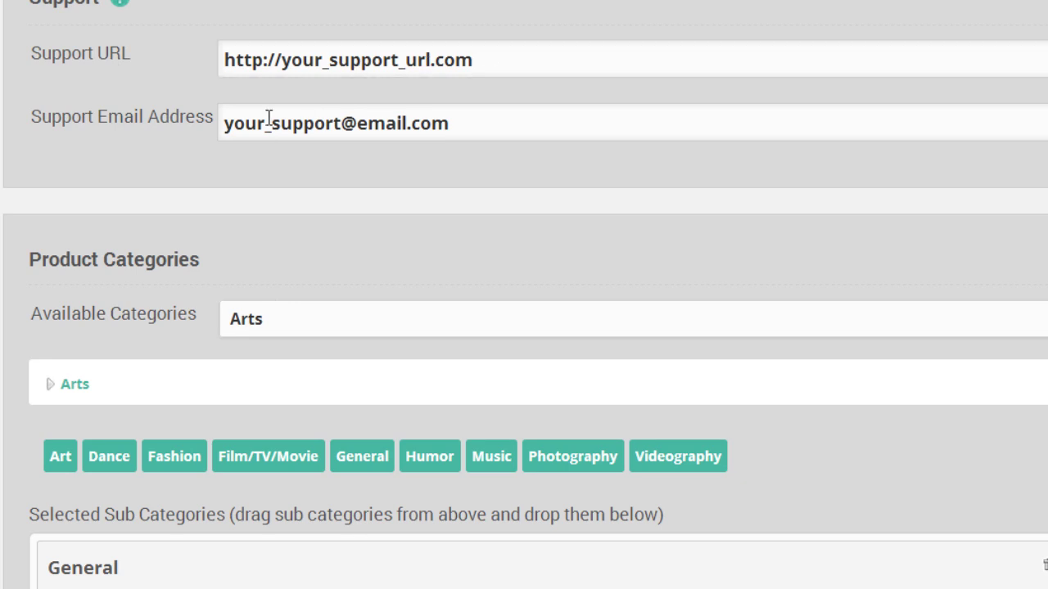
{"action": "left_click_drag", "start_coordinate": [461, 126], "coordinate": [108, 140]}
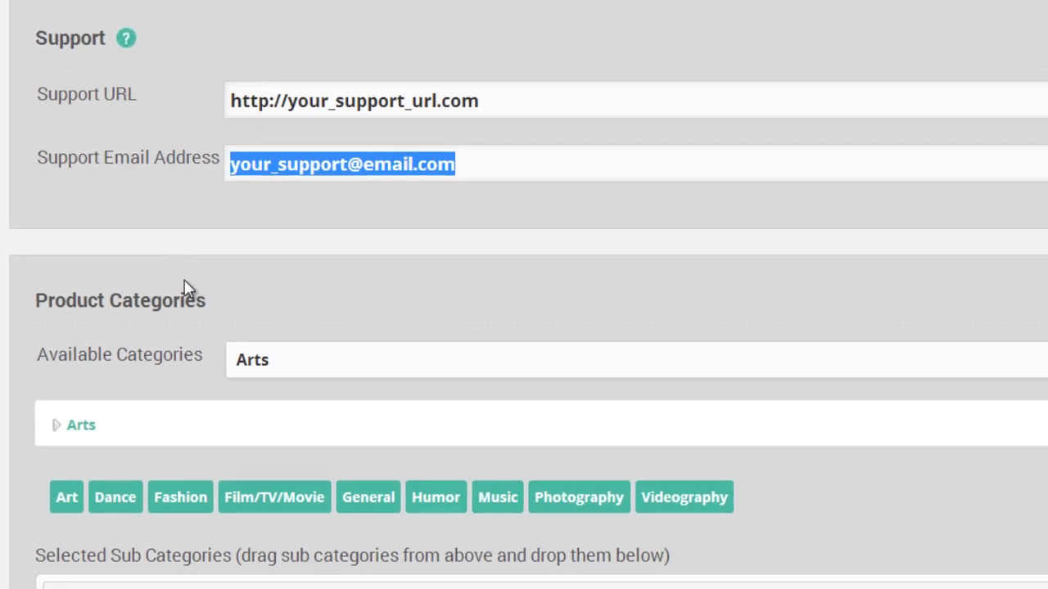
{"action": "scroll", "coordinate": [186, 288], "scroll_direction": "down", "scroll_amount": 4}
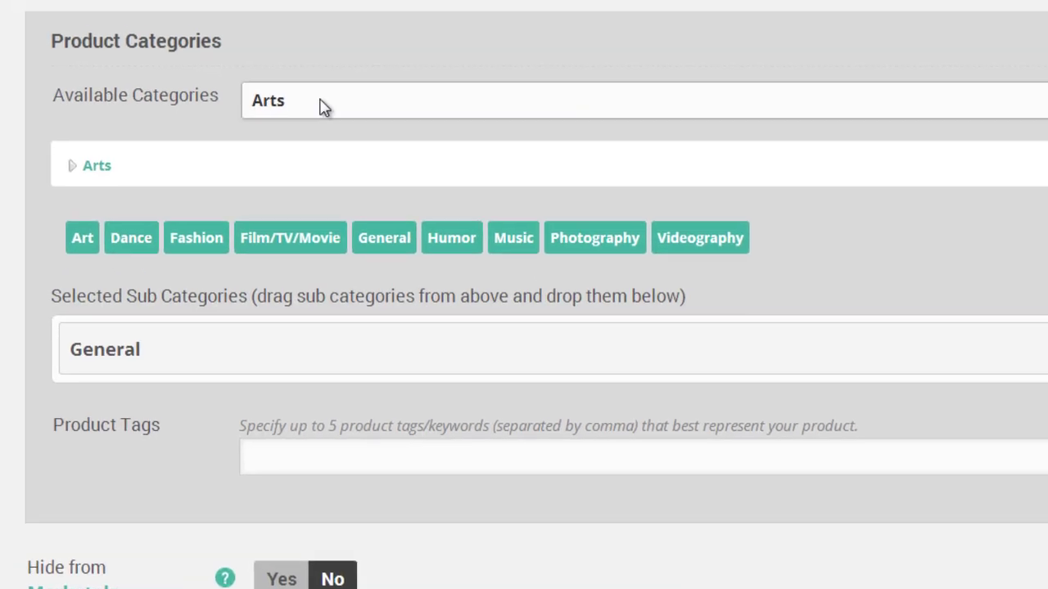
{"action": "left_click", "coordinate": [324, 107]}
{"action": "left_click", "coordinate": [324, 107]}
{"action": "key", "text": "Down"}
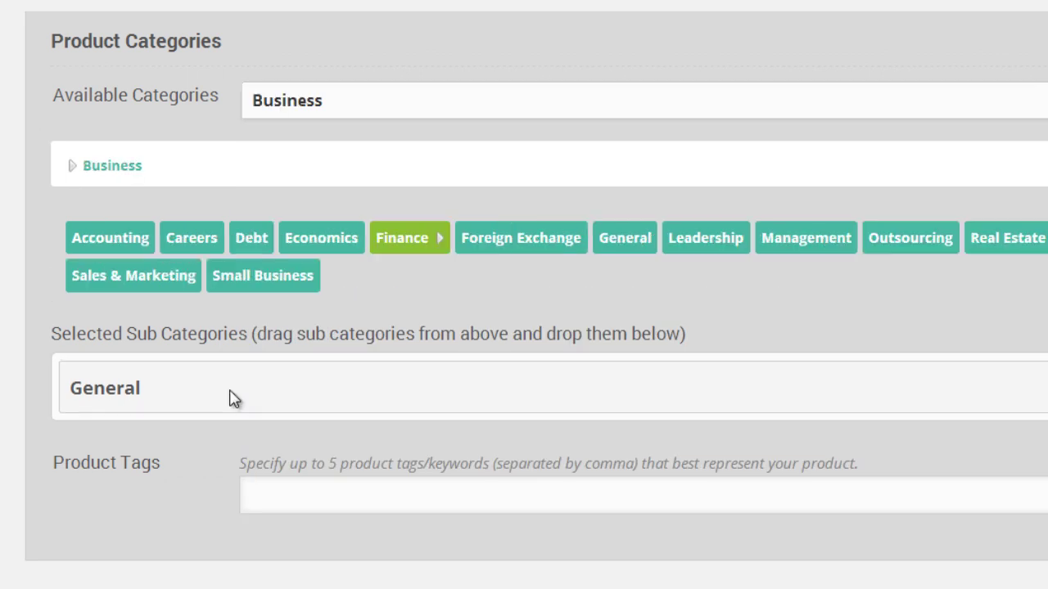
{"action": "left_click_drag", "start_coordinate": [258, 275], "coordinate": [231, 410]}
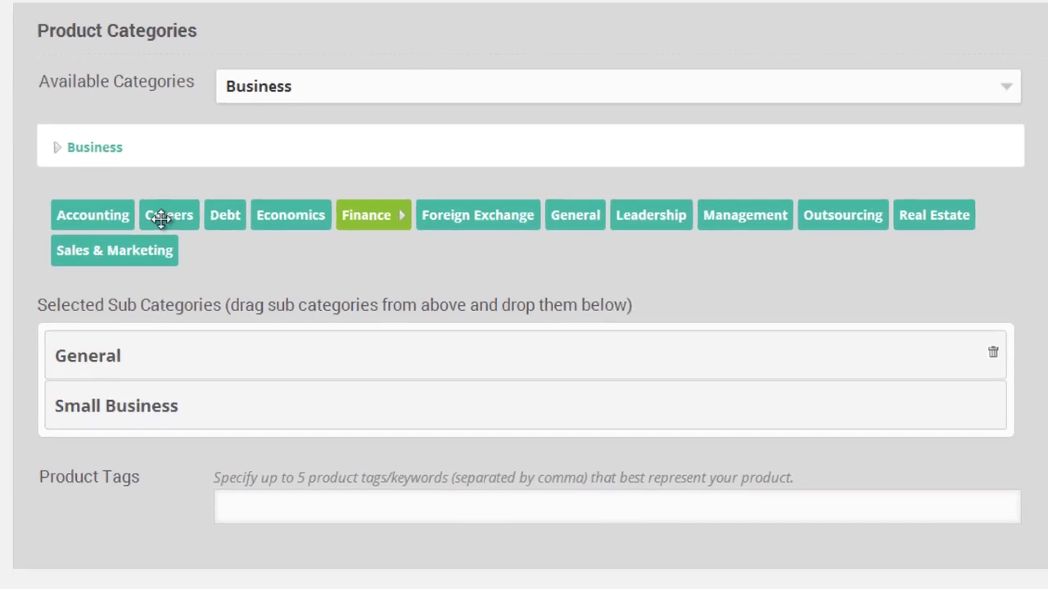
{"action": "left_click_drag", "start_coordinate": [147, 245], "coordinate": [192, 416]}
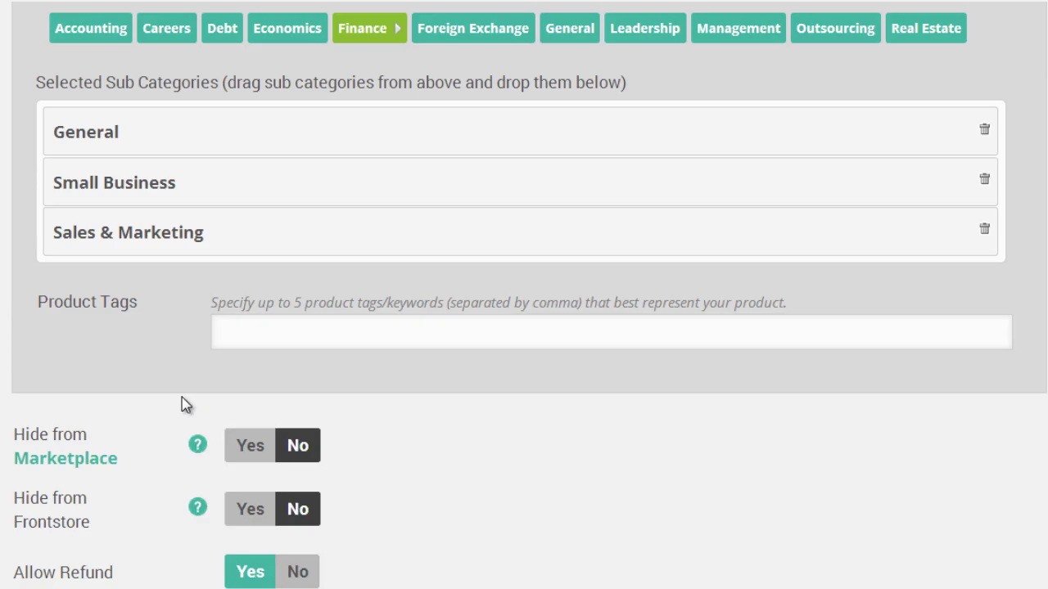
{"action": "left_click", "coordinate": [289, 318]}
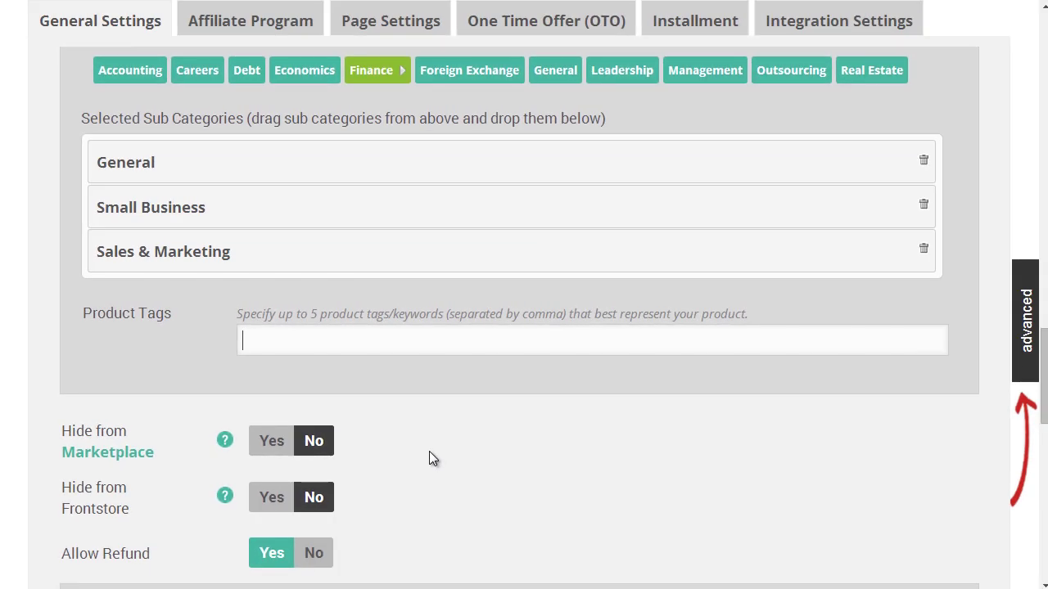
Try hiding the product from the Marketplace, turn that option off again, and highlight the refund period value.
{"action": "scroll", "coordinate": [430, 452], "scroll_direction": "down", "scroll_amount": 4}
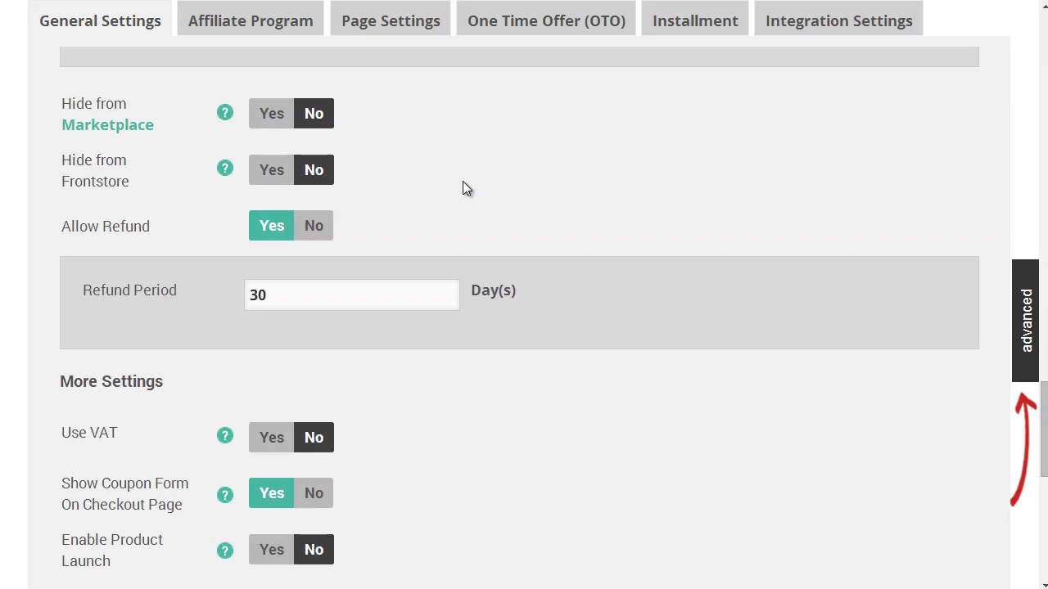
{"action": "left_click", "coordinate": [264, 125]}
{"action": "left_click", "coordinate": [321, 124]}
{"action": "left_click", "coordinate": [280, 121]}
{"action": "left_click", "coordinate": [313, 131]}
{"action": "left_click", "coordinate": [299, 285]}
{"action": "double_click", "coordinate": [271, 293]}
Try the product launch and limited product quantity options, looking over their fields and turning both off again.
{"action": "scroll", "coordinate": [308, 235], "scroll_direction": "down", "scroll_amount": 4}
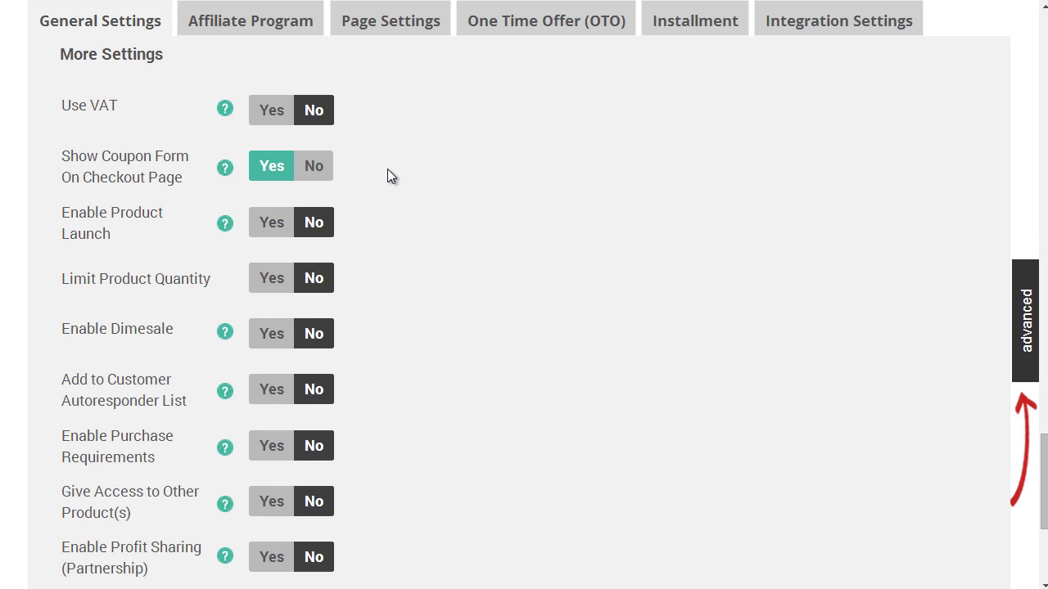
{"action": "scroll", "coordinate": [385, 170], "scroll_direction": "down", "scroll_amount": 1}
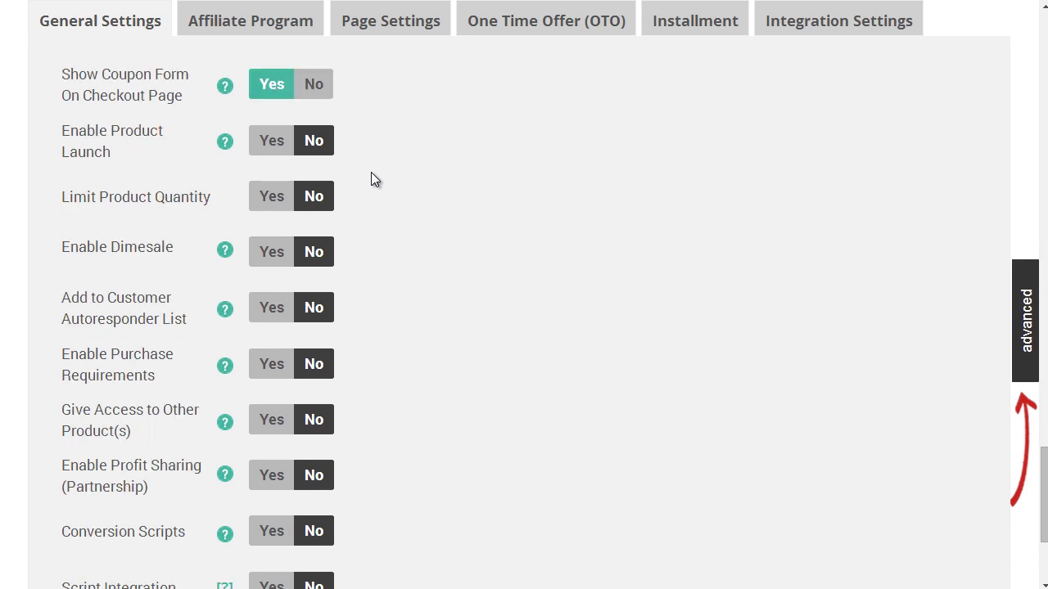
{"action": "left_click", "coordinate": [272, 143]}
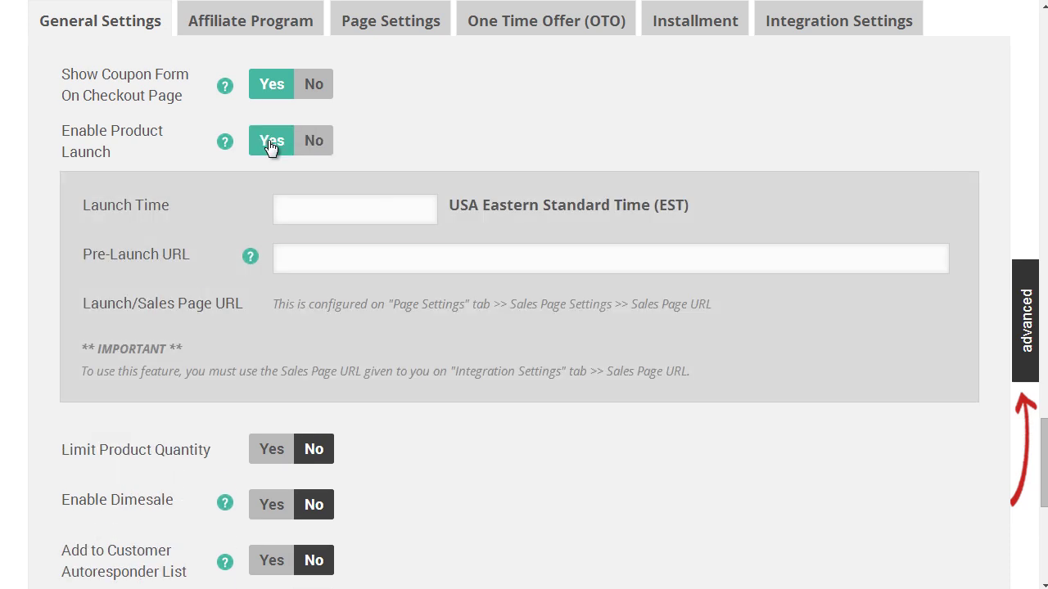
{"action": "left_click", "coordinate": [297, 205]}
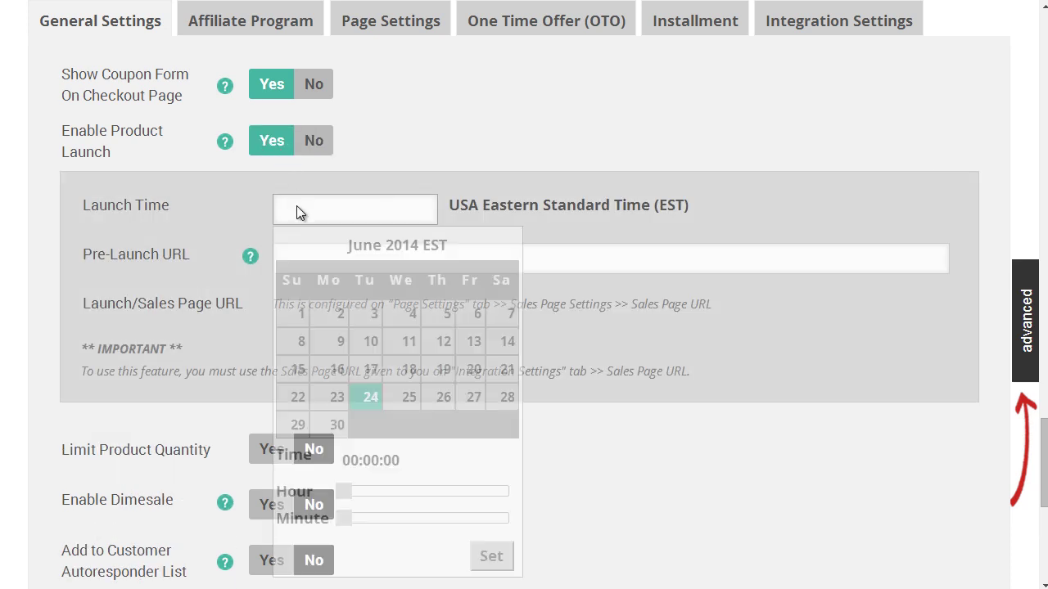
{"action": "left_click", "coordinate": [337, 261]}
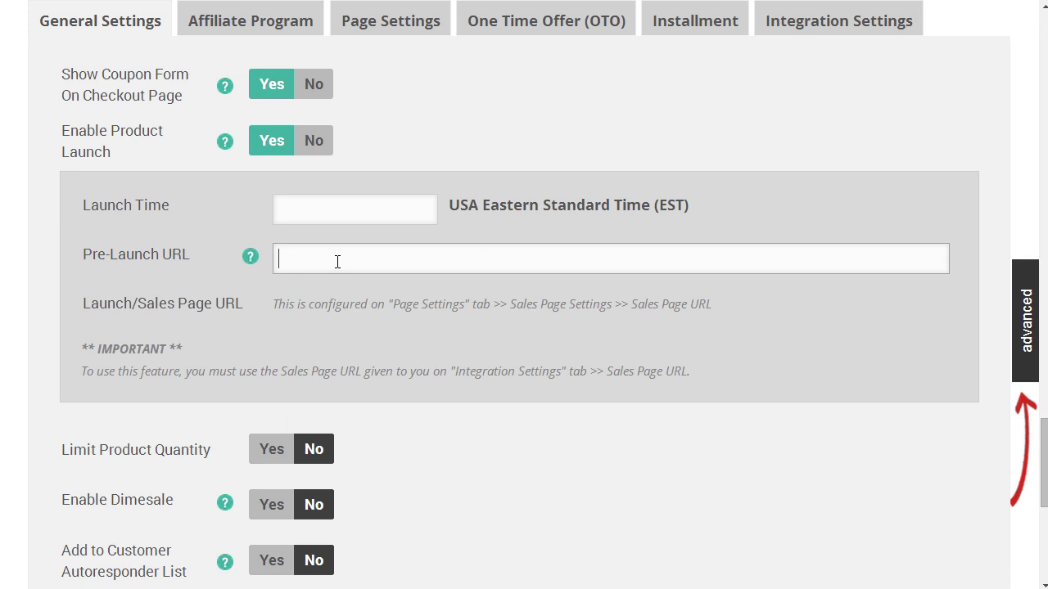
{"action": "left_click", "coordinate": [314, 141]}
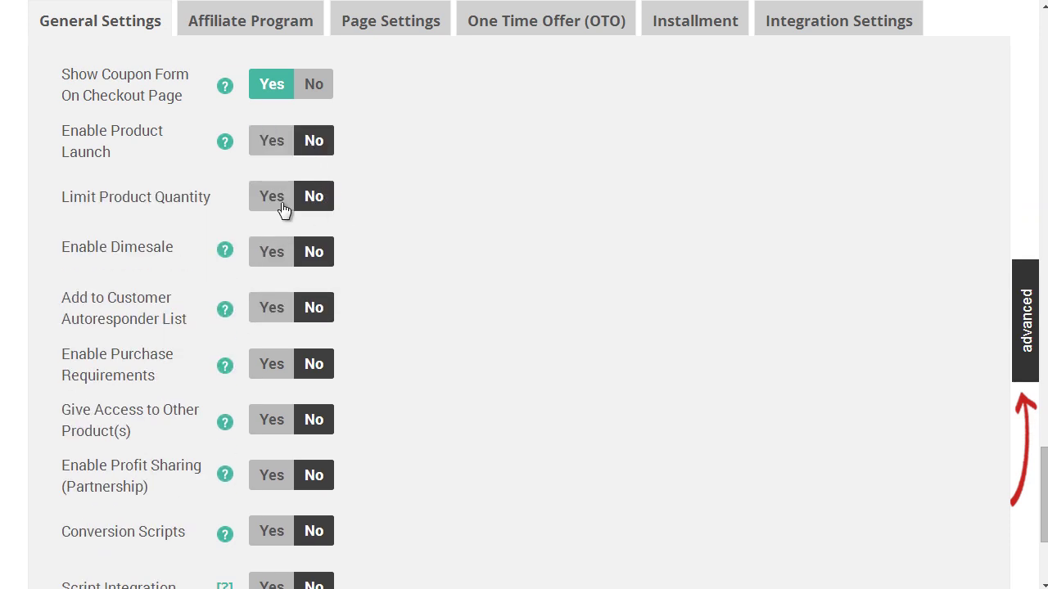
{"action": "left_click", "coordinate": [276, 205]}
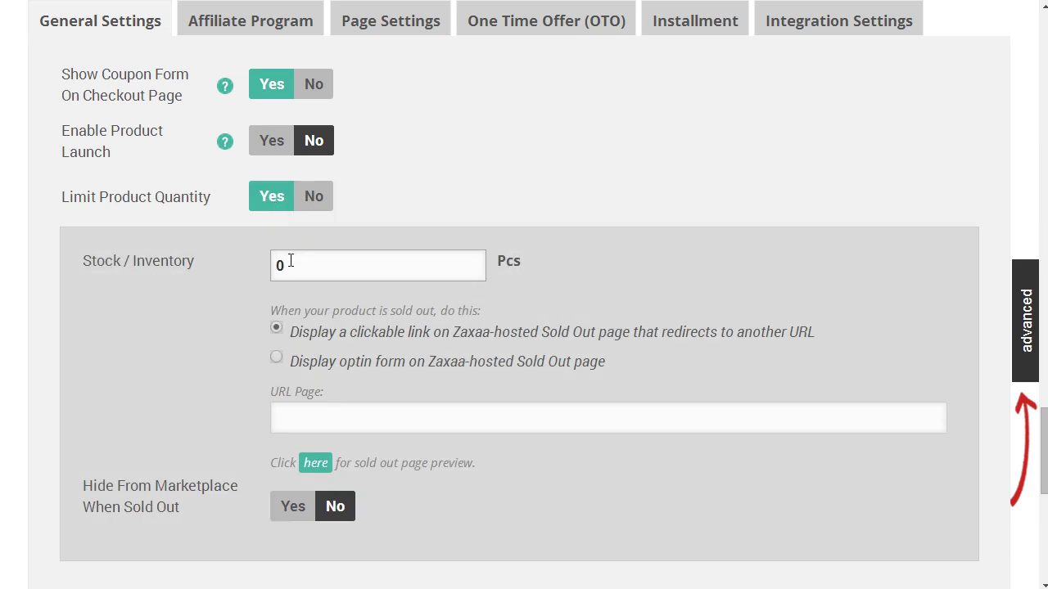
{"action": "left_click", "coordinate": [314, 197]}
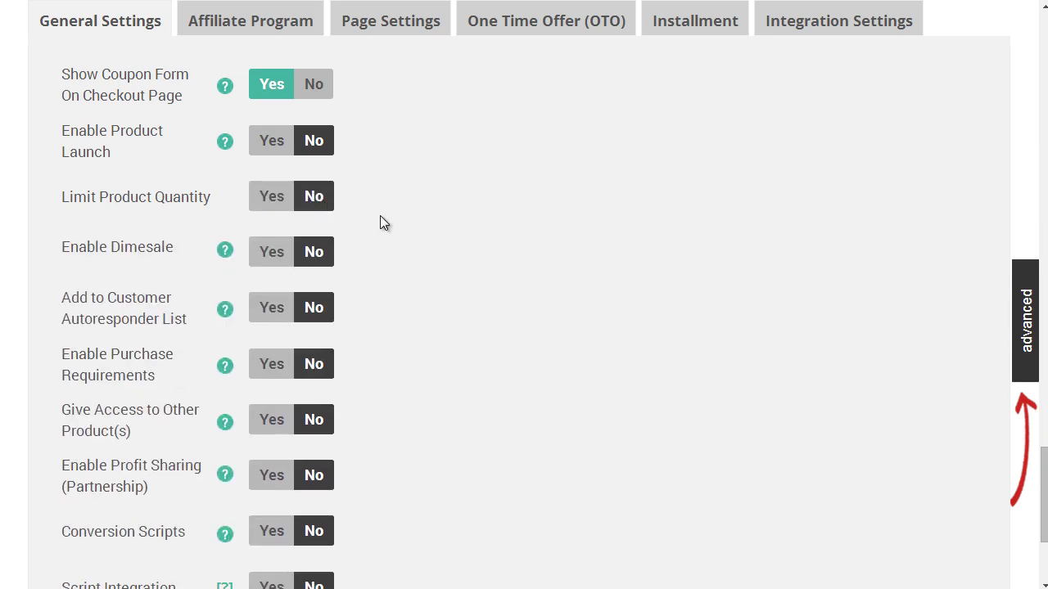
Try adding buyers to a customer autoresponder list, check the autoresponder choices, and turn the option off again.
{"action": "scroll", "coordinate": [374, 232], "scroll_direction": "down", "scroll_amount": 1}
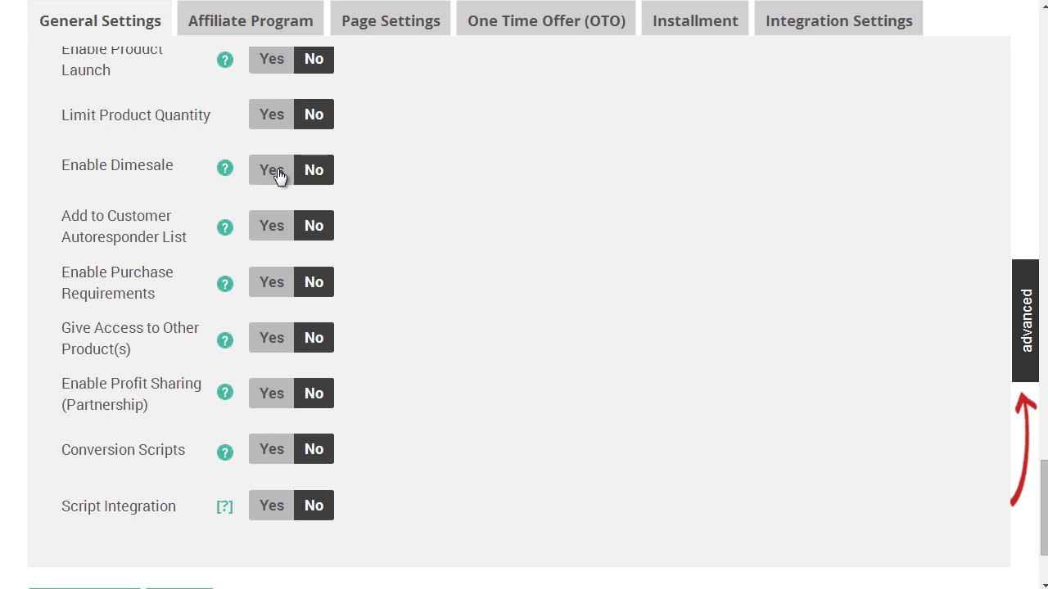
{"action": "left_click", "coordinate": [279, 233]}
{"action": "scroll", "coordinate": [320, 223], "scroll_direction": "down", "scroll_amount": 2}
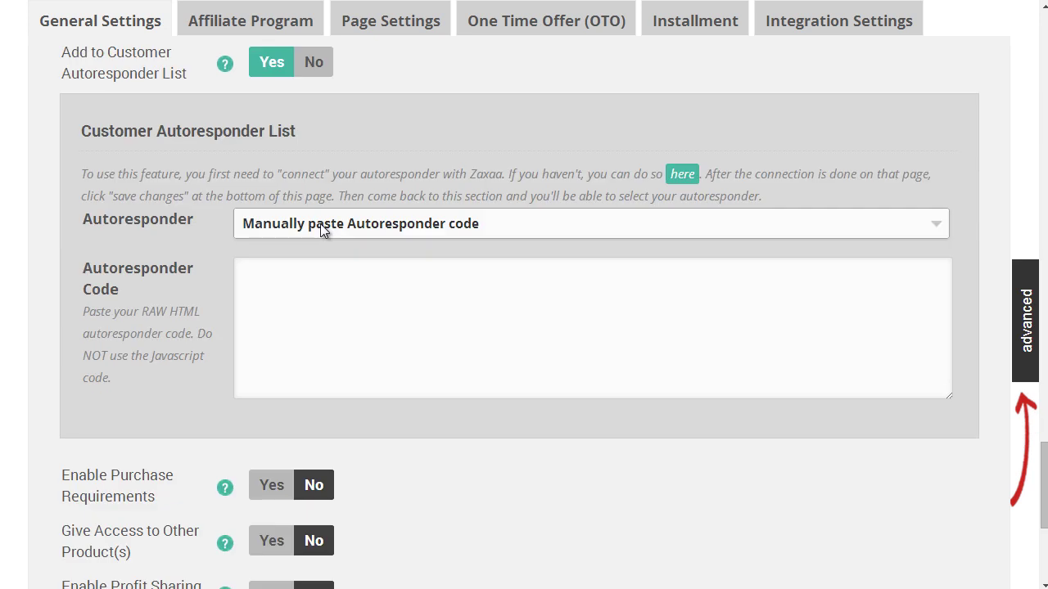
{"action": "left_click", "coordinate": [320, 223]}
{"action": "left_click", "coordinate": [319, 247]}
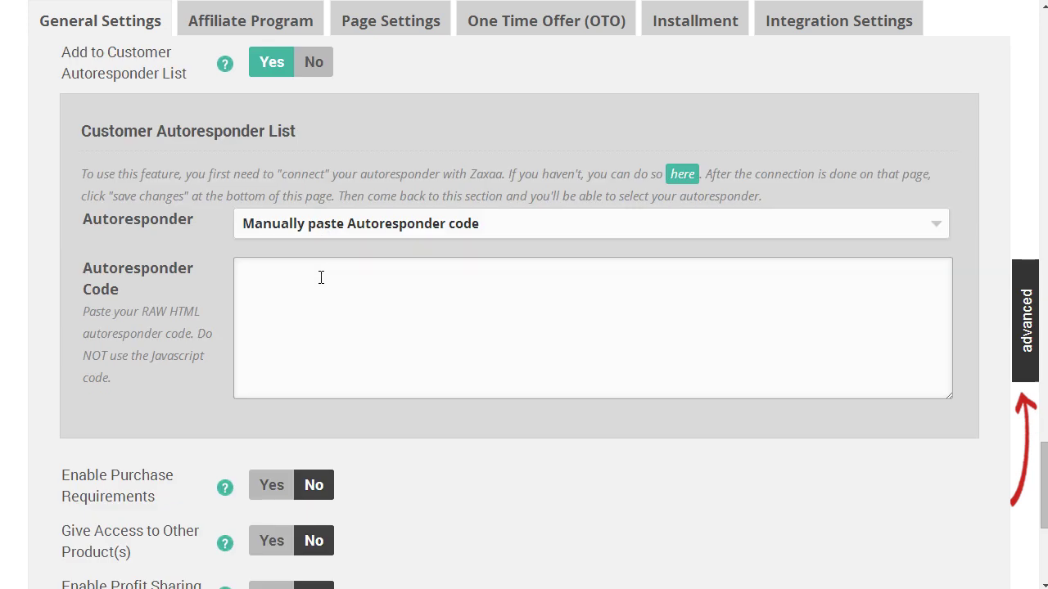
{"action": "left_click", "coordinate": [326, 63]}
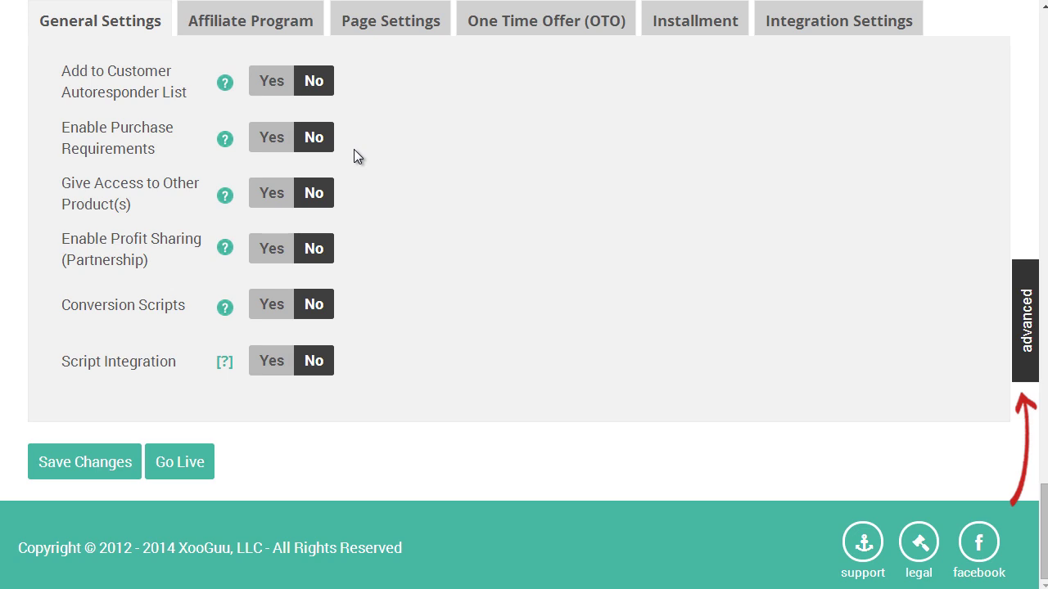
Try the access to other products and profit sharing options, reading the partnership details and turning both off again.
{"action": "left_click", "coordinate": [276, 199]}
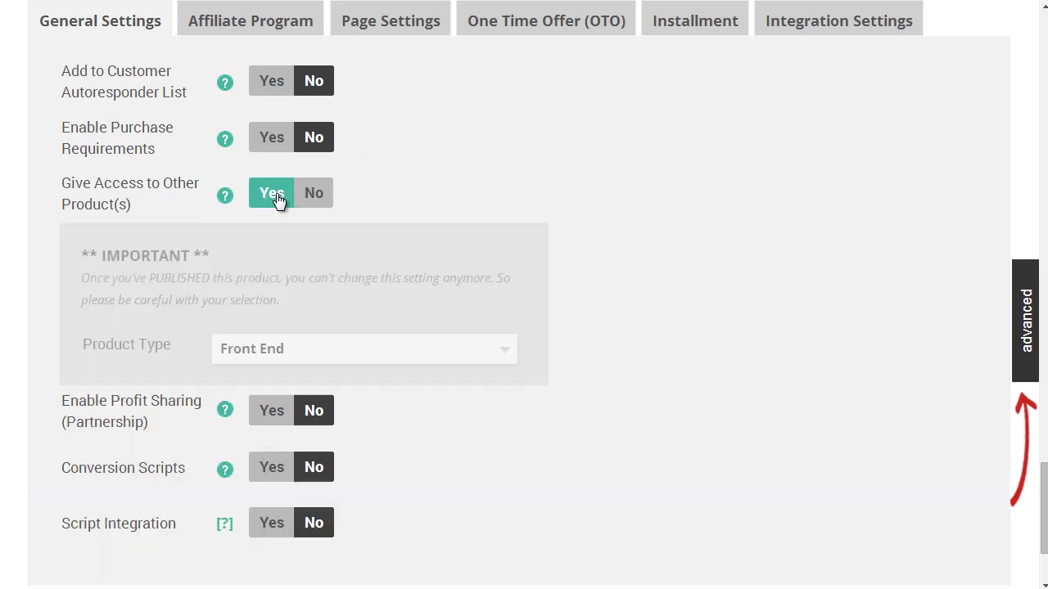
{"action": "left_click", "coordinate": [318, 194]}
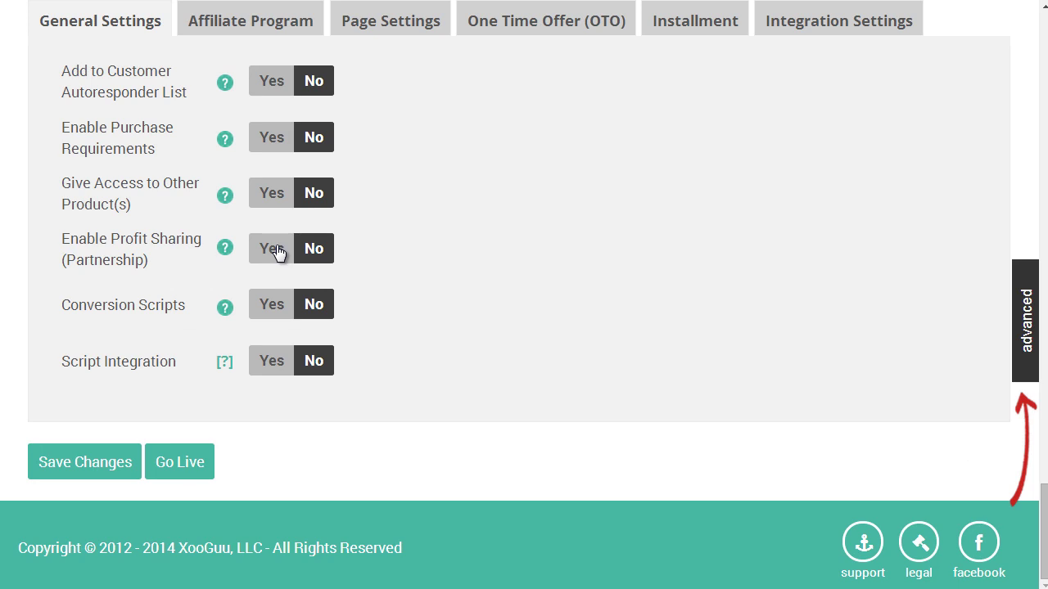
{"action": "left_click", "coordinate": [278, 251]}
{"action": "scroll", "coordinate": [368, 297], "scroll_direction": "down", "scroll_amount": 3}
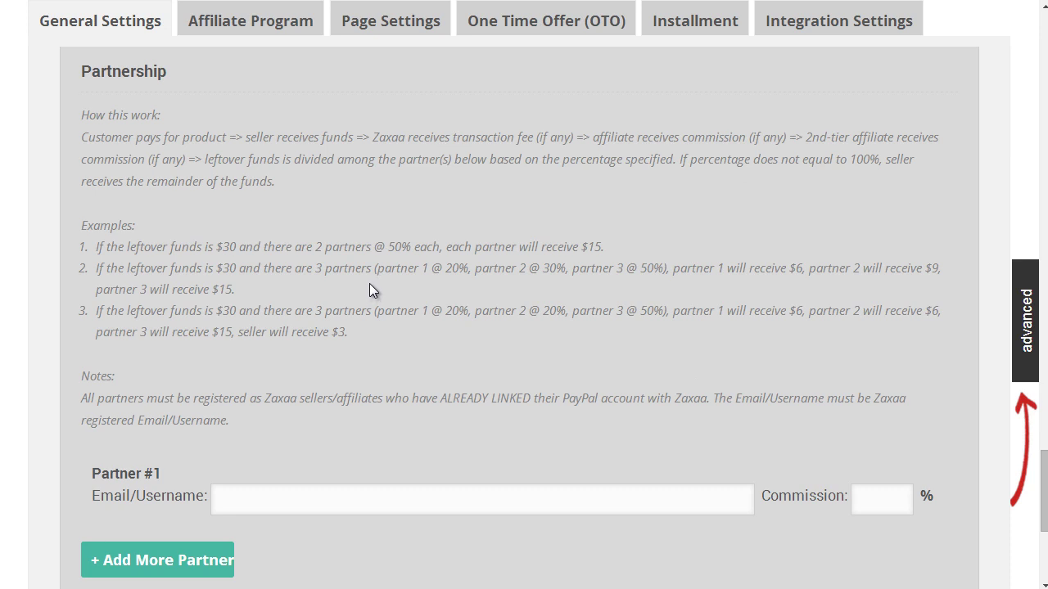
{"action": "scroll", "coordinate": [366, 284], "scroll_direction": "up", "scroll_amount": 1}
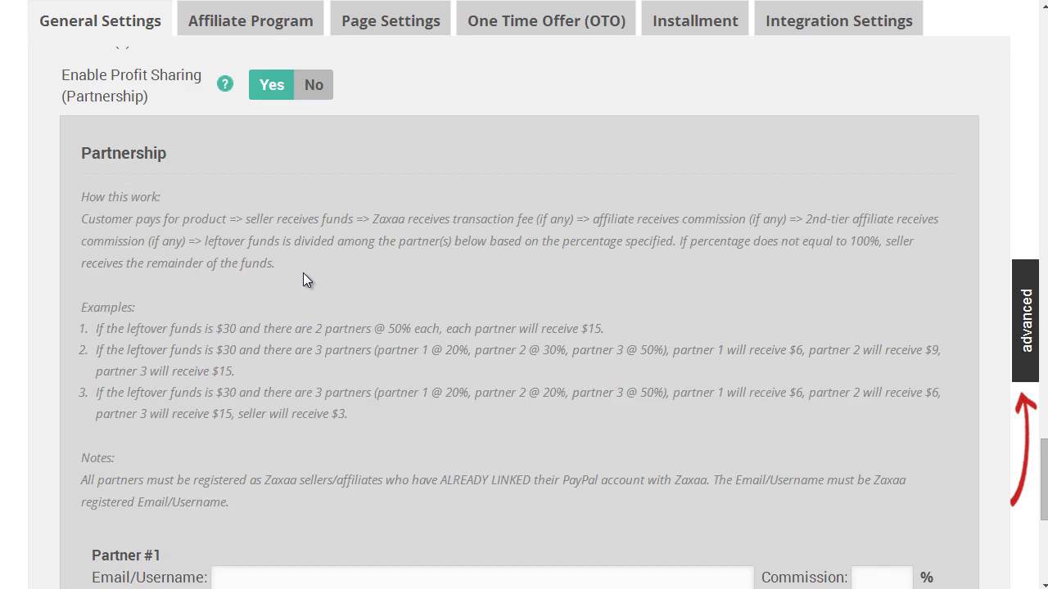
{"action": "left_click", "coordinate": [314, 90]}
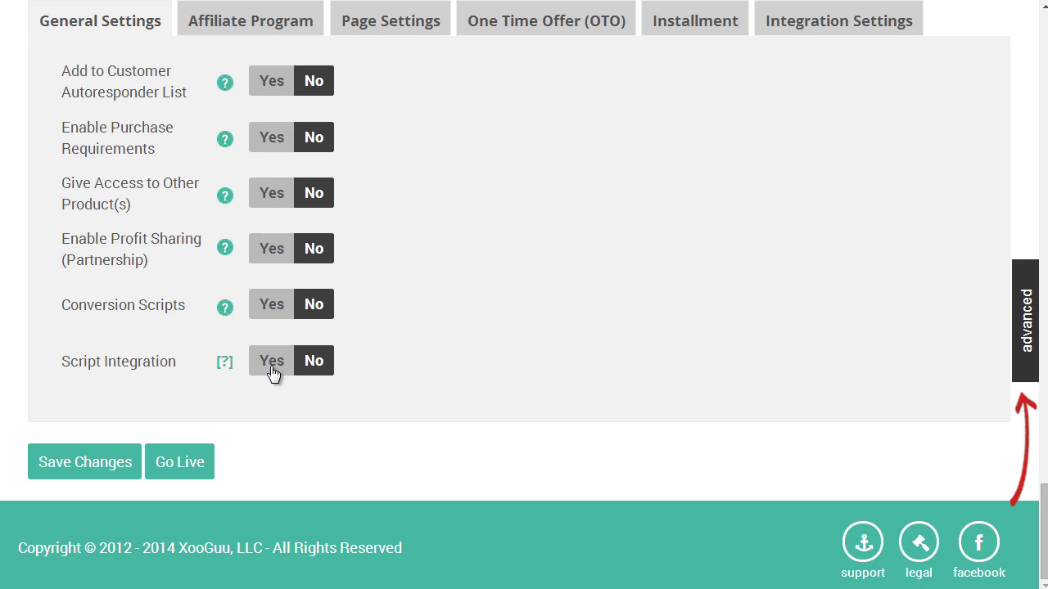
Save the general product settings and turn on the affiliate program for the product.
{"action": "left_click", "coordinate": [98, 466]}
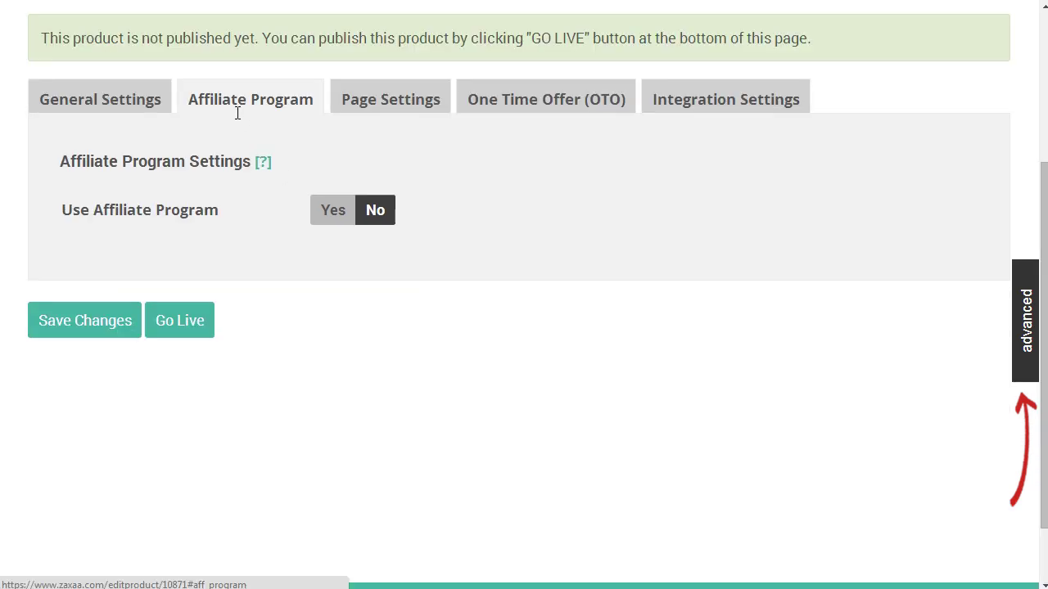
{"action": "left_click", "coordinate": [331, 216]}
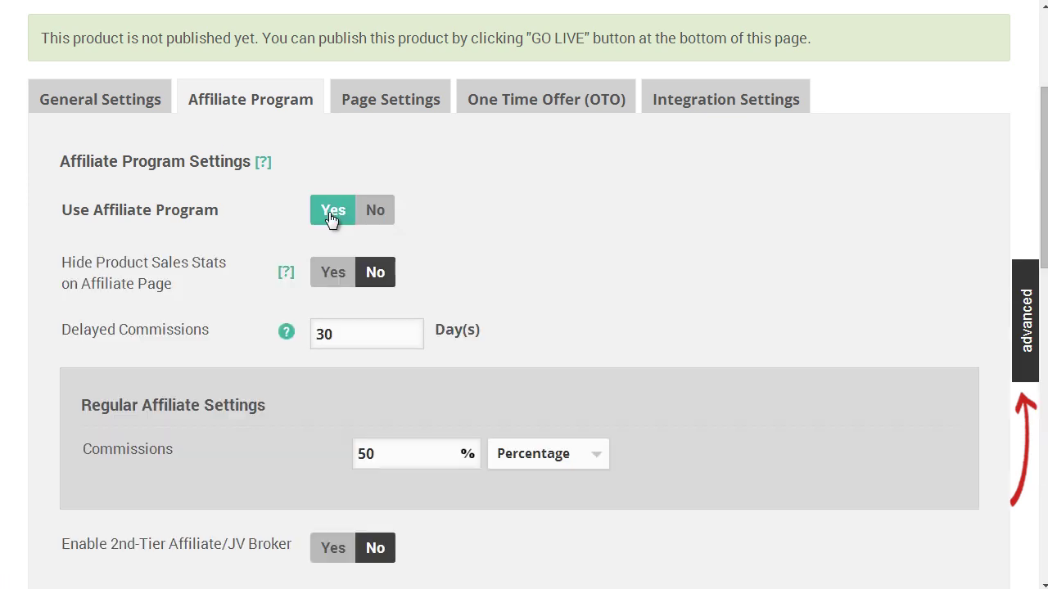
{"action": "scroll", "coordinate": [264, 345], "scroll_direction": "down", "scroll_amount": 1}
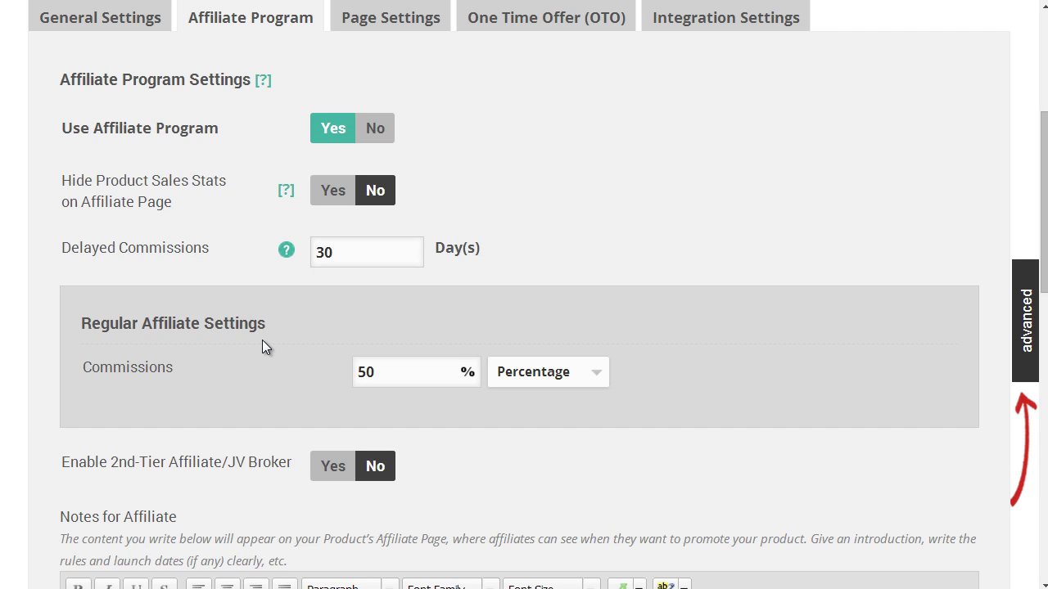
Review the delayed commissions and the regular affiliate commission types, leaving Percentage selected.
{"action": "left_click", "coordinate": [347, 246]}
{"action": "scroll", "coordinate": [317, 334], "scroll_direction": "down", "scroll_amount": 3}
{"action": "left_click", "coordinate": [363, 164]}
{"action": "left_click", "coordinate": [554, 173]}
{"action": "left_click", "coordinate": [553, 174]}
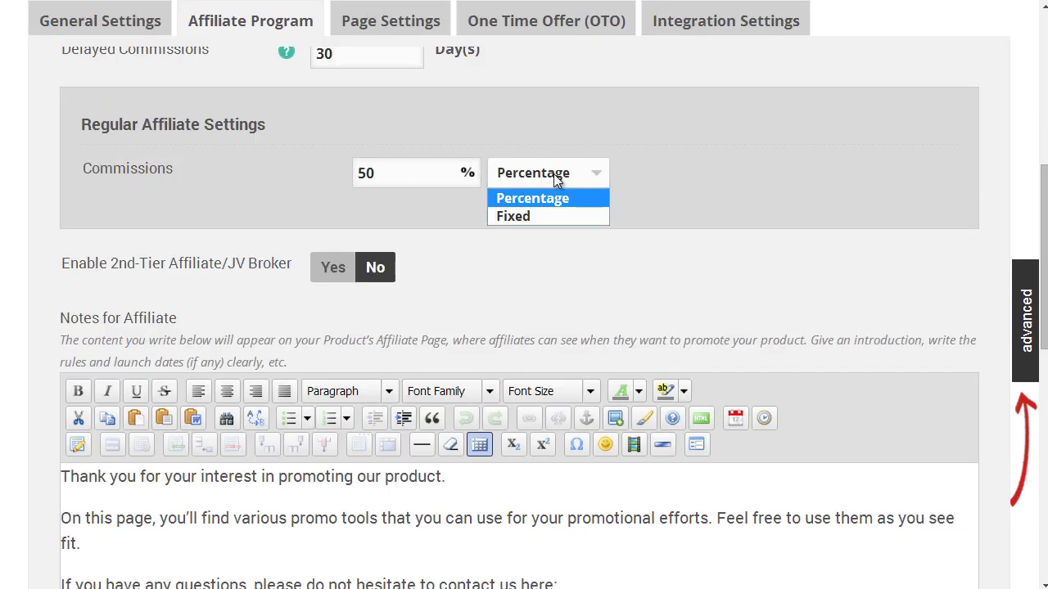
{"action": "left_click", "coordinate": [535, 200]}
{"action": "left_click", "coordinate": [536, 207]}
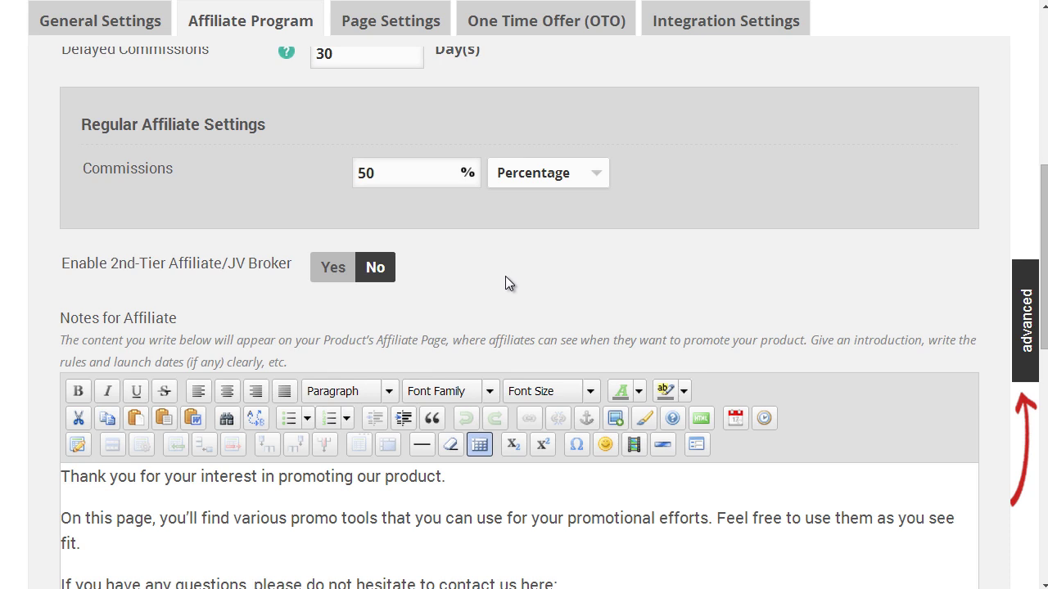
Enable the 2nd-tier affiliate/JV broker option for the product's affiliate program.
{"action": "left_click", "coordinate": [330, 275]}
{"action": "scroll", "coordinate": [328, 282], "scroll_direction": "down", "scroll_amount": 2}
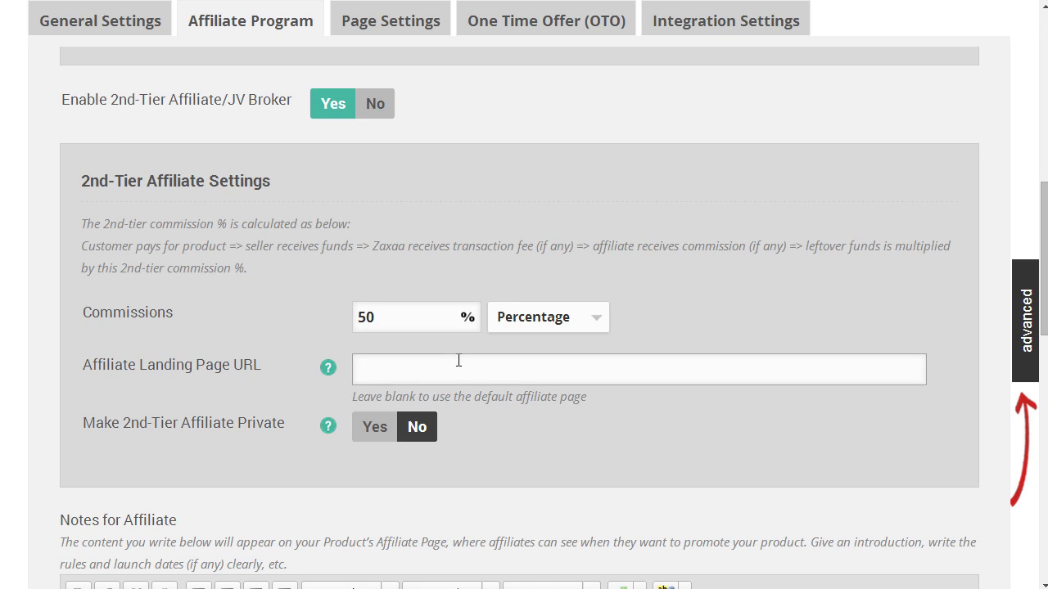
Turn off the 2nd-tier affiliate/JV broker option and read through the default notes for affiliates.
{"action": "left_click", "coordinate": [376, 101]}
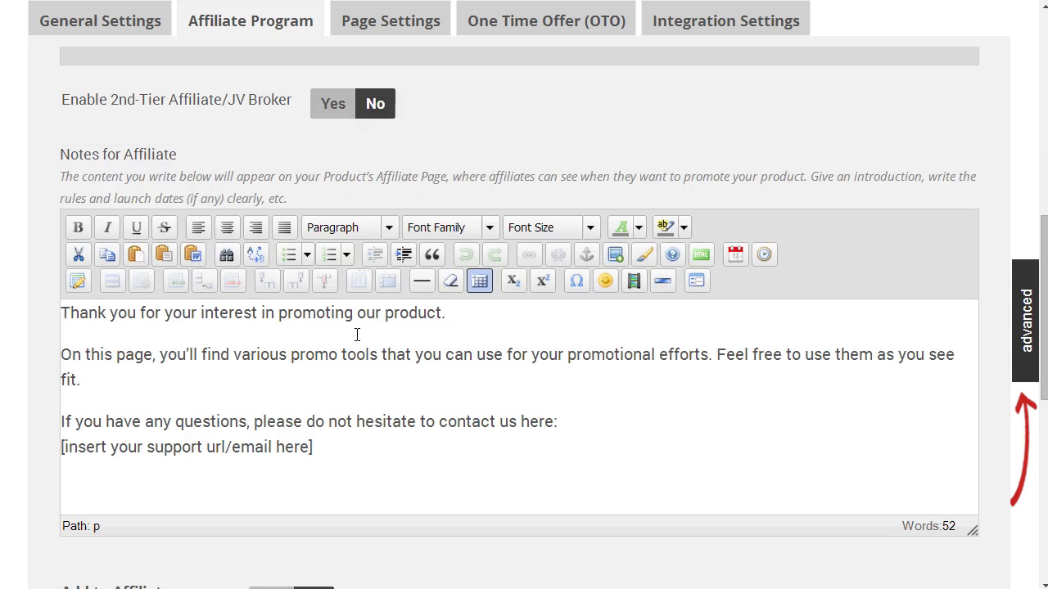
{"action": "scroll", "coordinate": [357, 334], "scroll_direction": "down", "scroll_amount": 1}
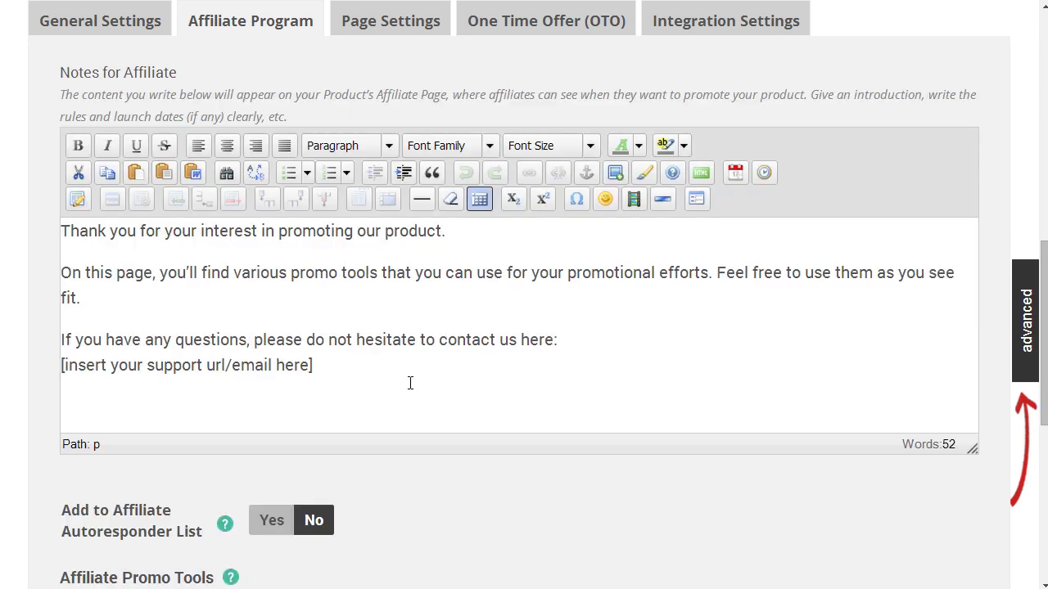
{"action": "scroll", "coordinate": [410, 384], "scroll_direction": "down", "scroll_amount": 5}
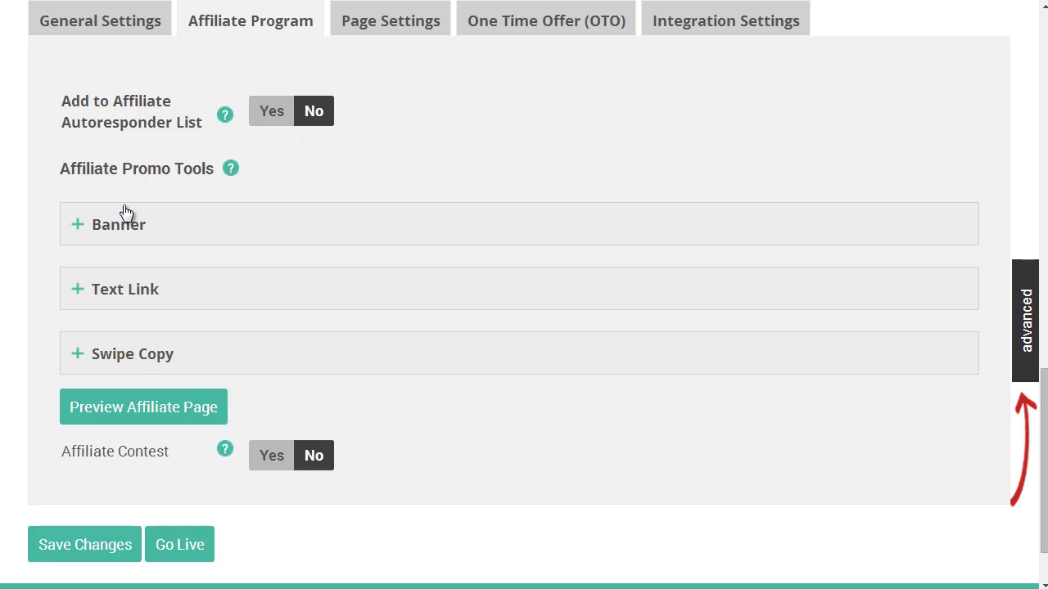
Expand the Banner, Text Link and Swipe Copy sections of the affiliate promo tools to review them.
{"action": "left_click", "coordinate": [167, 236]}
{"action": "scroll", "coordinate": [170, 236], "scroll_direction": "down", "scroll_amount": 3}
{"action": "left_click", "coordinate": [170, 235]}
{"action": "scroll", "coordinate": [170, 236], "scroll_direction": "down", "scroll_amount": 3}
{"action": "left_click", "coordinate": [172, 259]}
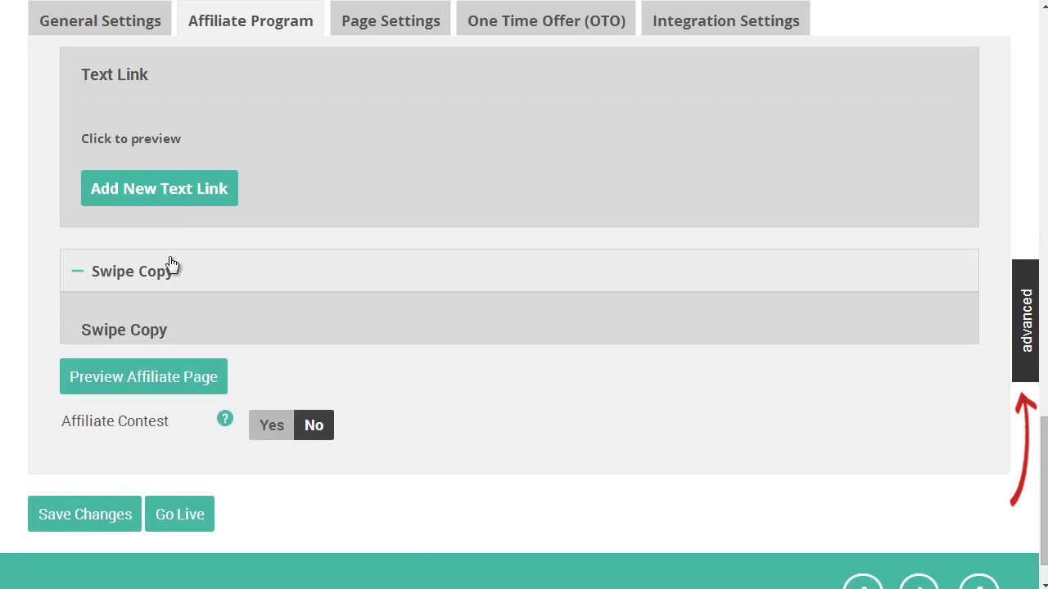
{"action": "scroll", "coordinate": [170, 264], "scroll_direction": "down", "scroll_amount": 2}
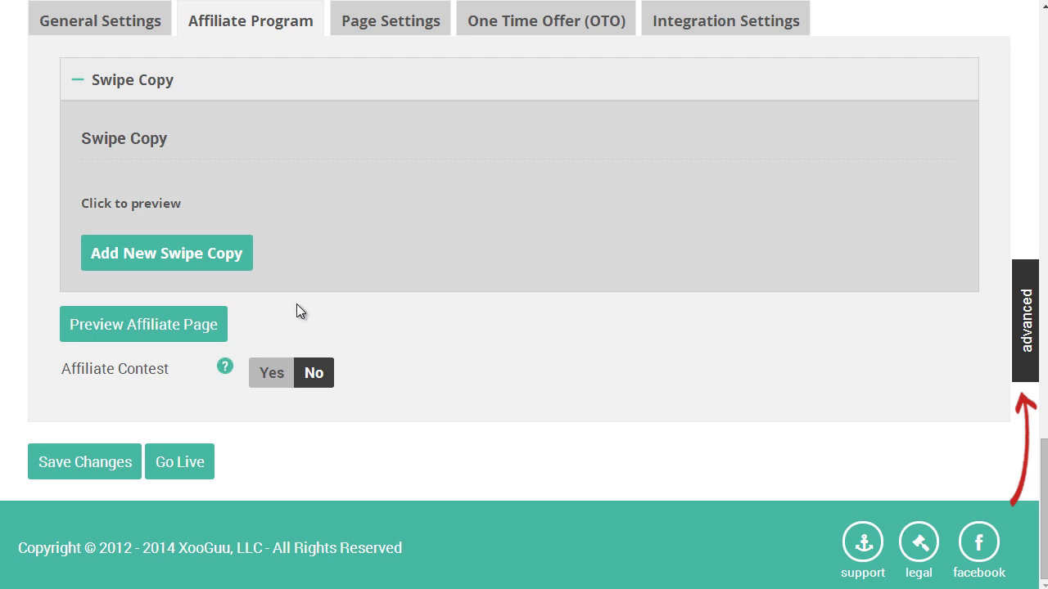
Enable the affiliate contest and review its settings and details text, leaving Rank By on Number of Sales.
{"action": "left_click", "coordinate": [269, 375]}
{"action": "scroll", "coordinate": [263, 383], "scroll_direction": "down", "scroll_amount": 4}
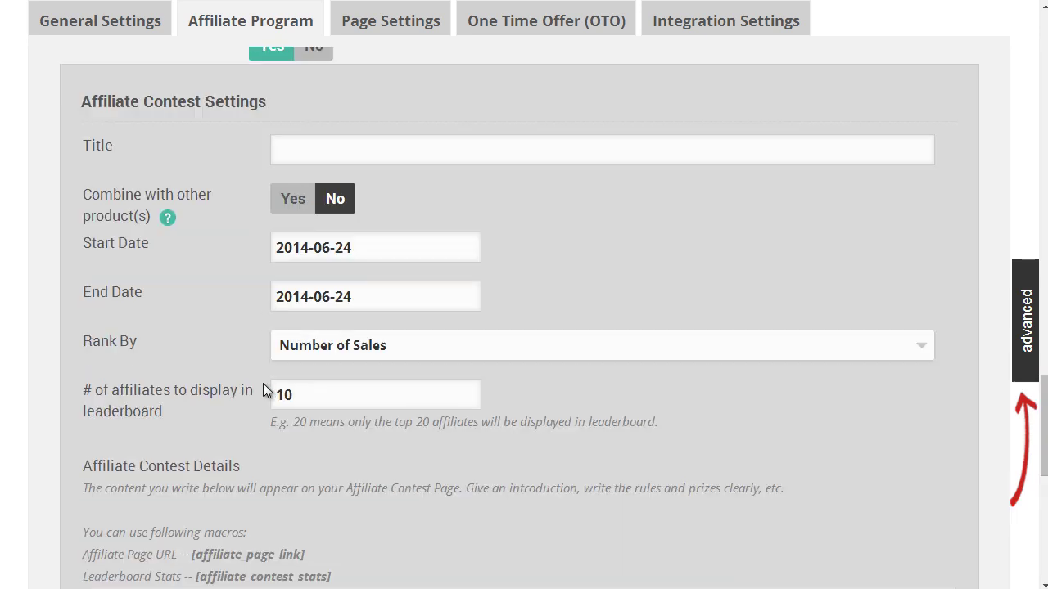
{"action": "left_click", "coordinate": [311, 162]}
{"action": "left_click", "coordinate": [307, 342]}
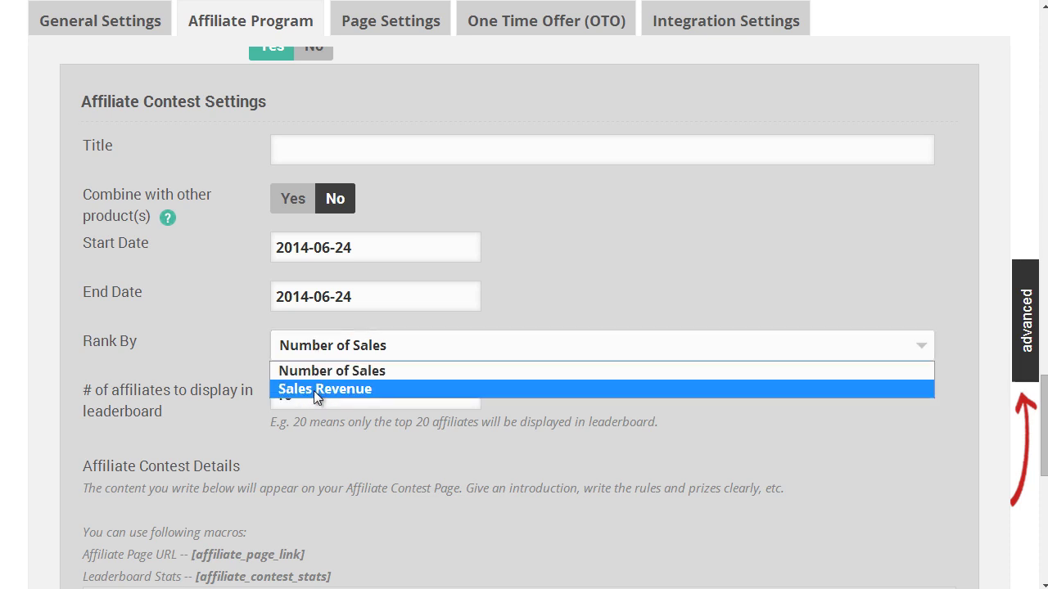
{"action": "left_click", "coordinate": [230, 386]}
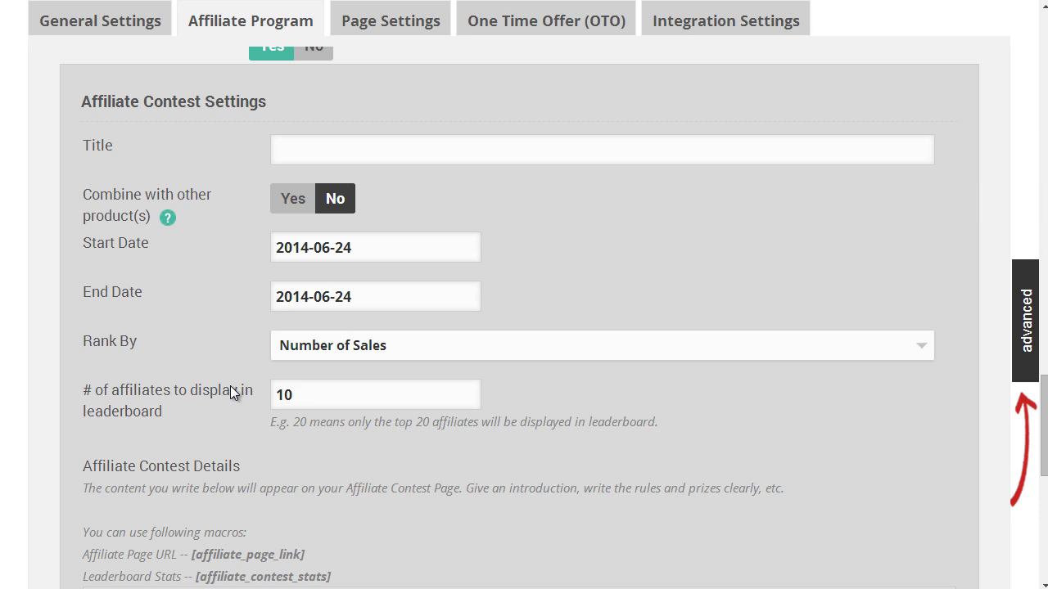
{"action": "scroll", "coordinate": [221, 385], "scroll_direction": "down", "scroll_amount": 5}
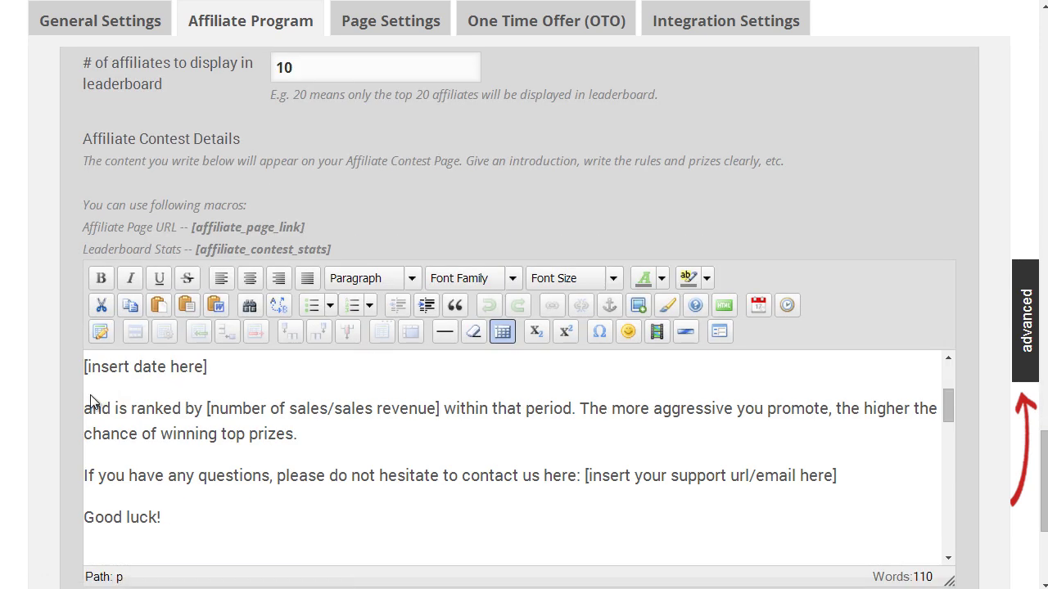
{"action": "scroll", "coordinate": [59, 401], "scroll_direction": "down", "scroll_amount": 3}
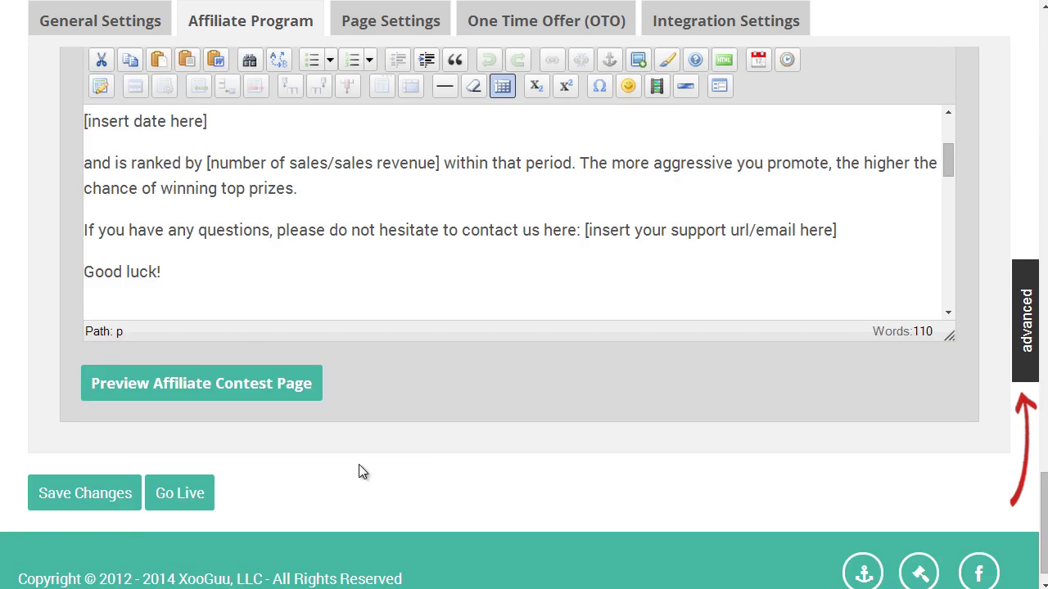
{"action": "scroll", "coordinate": [244, 450], "scroll_direction": "up", "scroll_amount": 5}
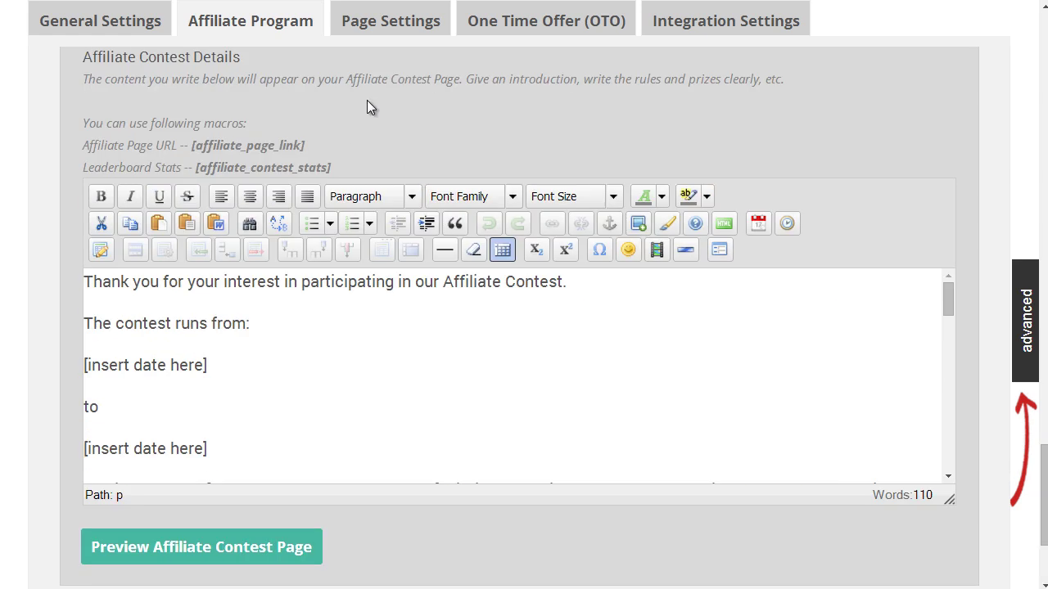
Turn on the hosted sales page in the page settings, trying the meta tags option and turning it off again.
{"action": "left_click", "coordinate": [397, 21]}
{"action": "scroll", "coordinate": [221, 301], "scroll_direction": "down", "scroll_amount": 1}
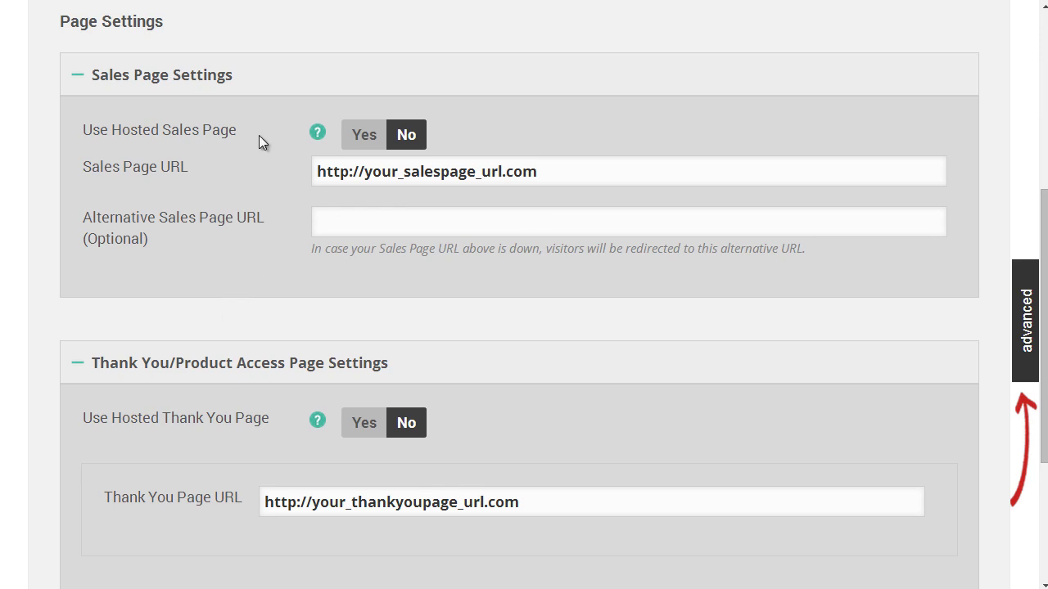
{"action": "left_click", "coordinate": [364, 135]}
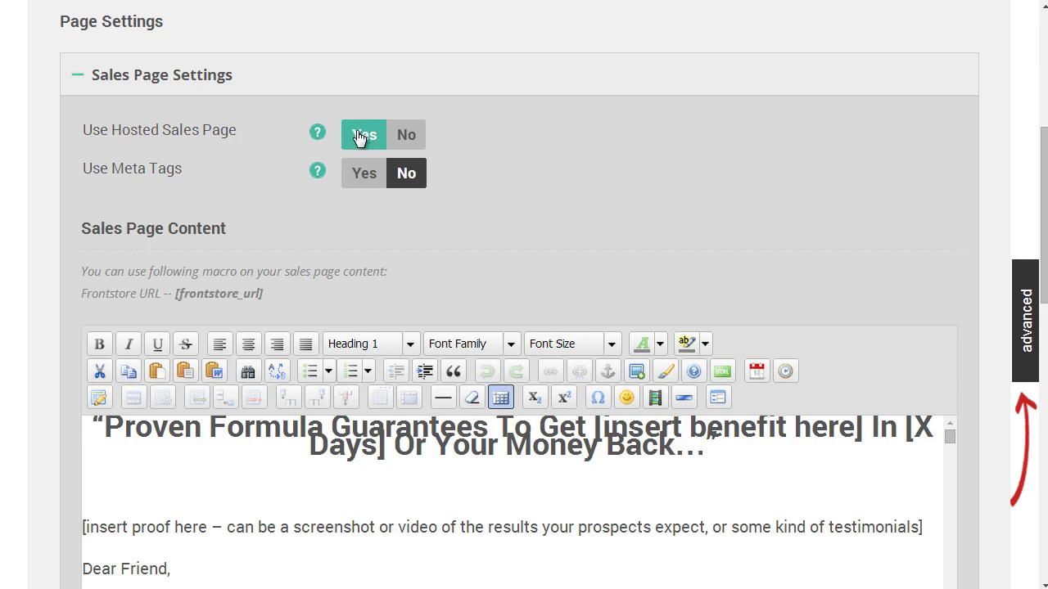
{"action": "left_click", "coordinate": [361, 179]}
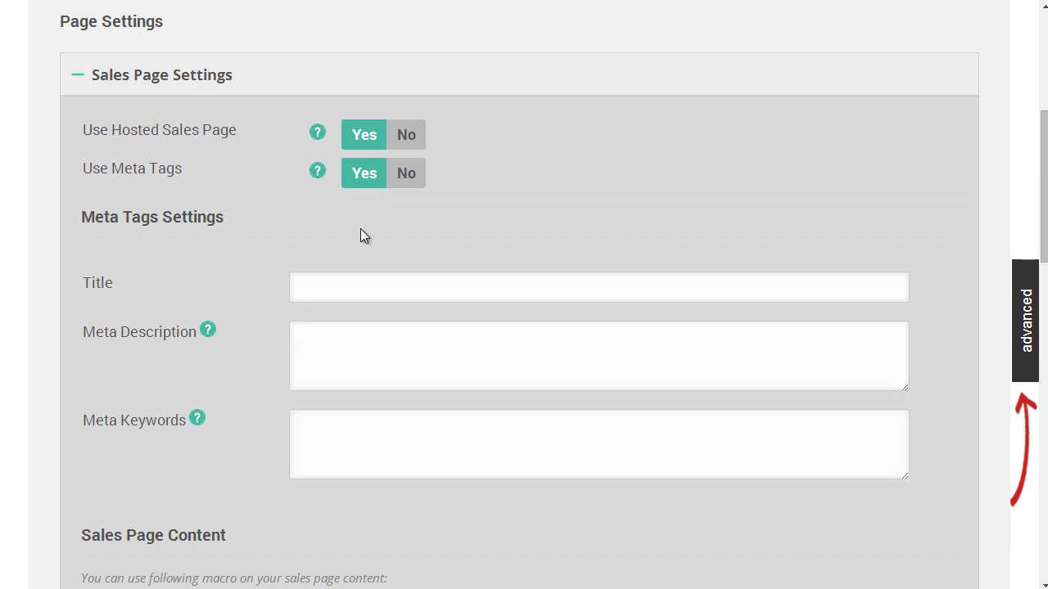
{"action": "left_click", "coordinate": [403, 174]}
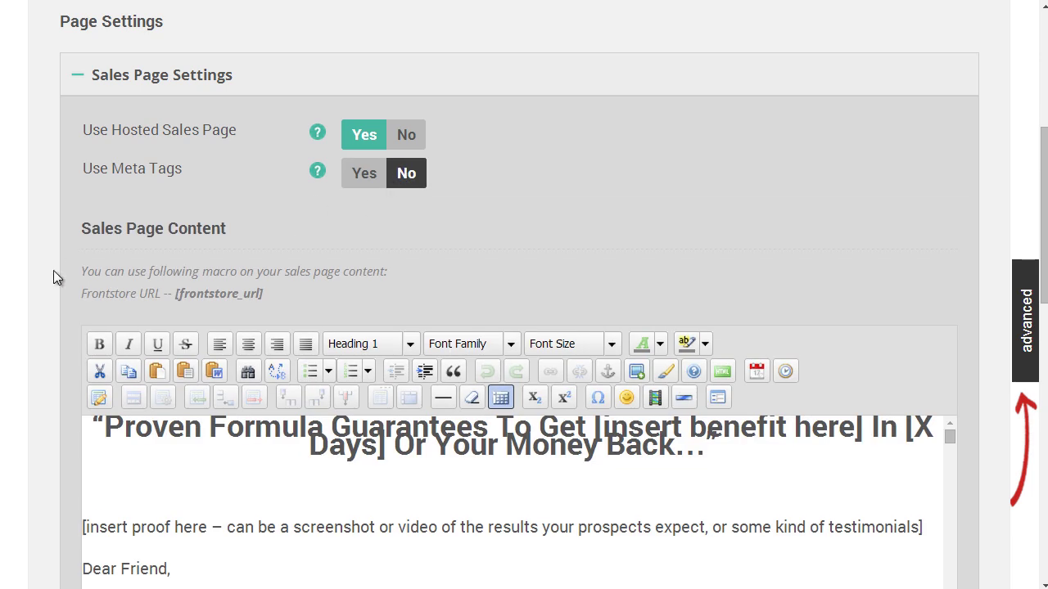
Review the hosted sales page content, social sharing options, footer text and custom scripts sections.
{"action": "scroll", "coordinate": [54, 270], "scroll_direction": "down", "scroll_amount": 3}
{"action": "left_click", "coordinate": [299, 211]}
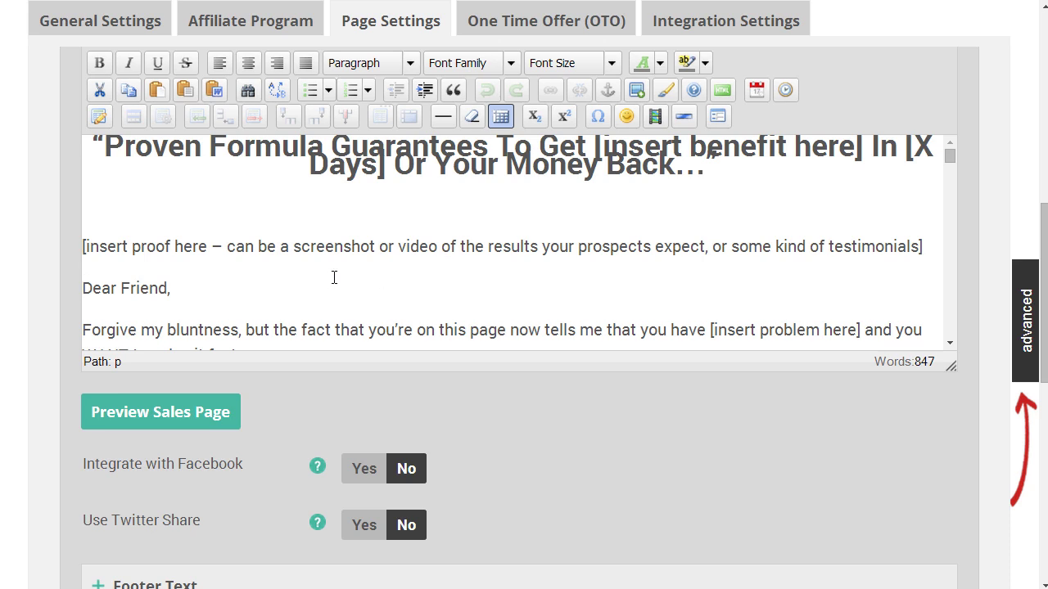
{"action": "scroll", "coordinate": [407, 281], "scroll_direction": "down", "scroll_amount": 3}
{"action": "scroll", "coordinate": [467, 420], "scroll_direction": "down", "scroll_amount": 2}
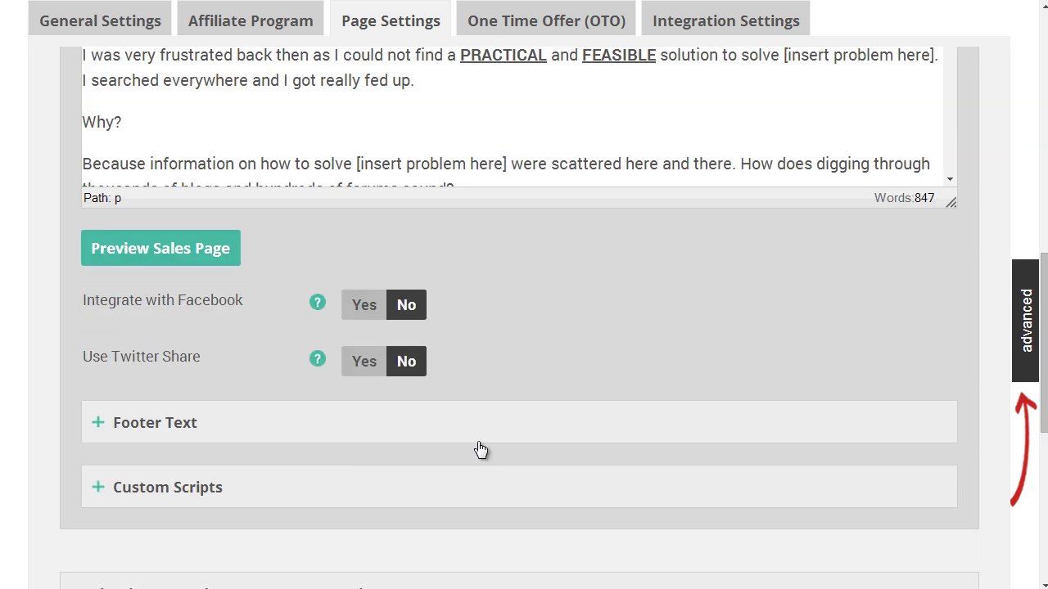
{"action": "scroll", "coordinate": [478, 442], "scroll_direction": "down", "scroll_amount": 2}
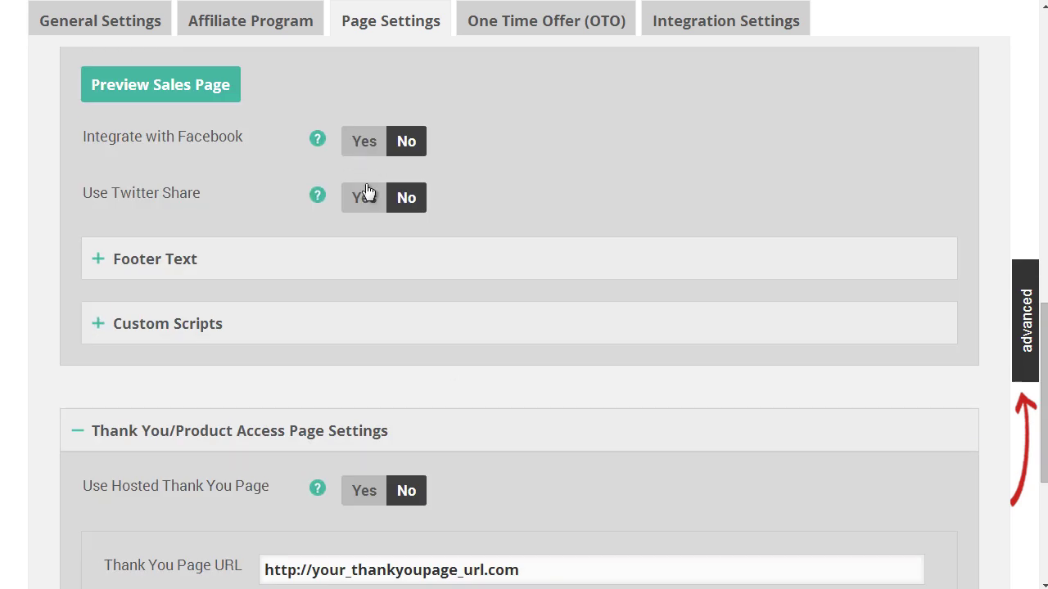
{"action": "left_click", "coordinate": [234, 276]}
{"action": "scroll", "coordinate": [82, 332], "scroll_direction": "down", "scroll_amount": 5}
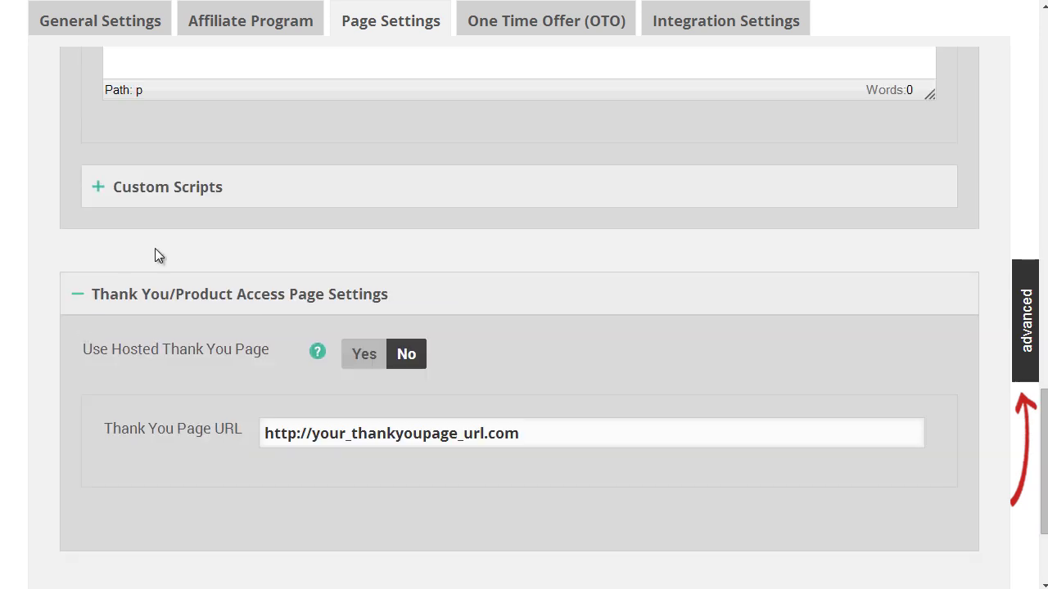
{"action": "left_click", "coordinate": [187, 196]}
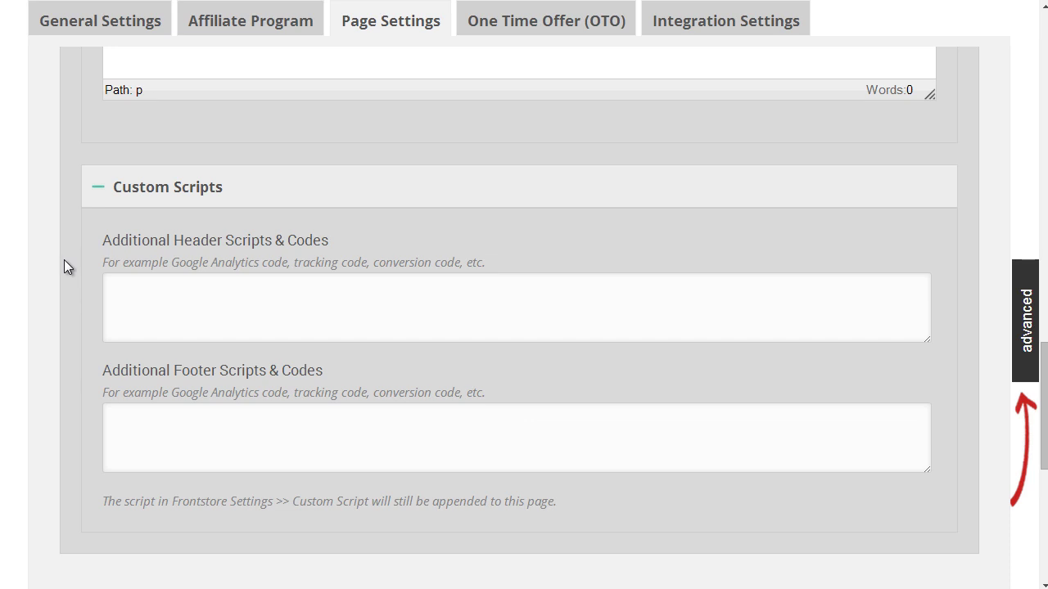
{"action": "scroll", "coordinate": [64, 259], "scroll_direction": "down", "scroll_amount": 4}
Turn off the hosted sales page and check the Sales Page URL and alternative sales page URL fields.
{"action": "scroll", "coordinate": [64, 259], "scroll_direction": "up", "scroll_amount": 15}
{"action": "scroll", "coordinate": [62, 270], "scroll_direction": "up", "scroll_amount": 5}
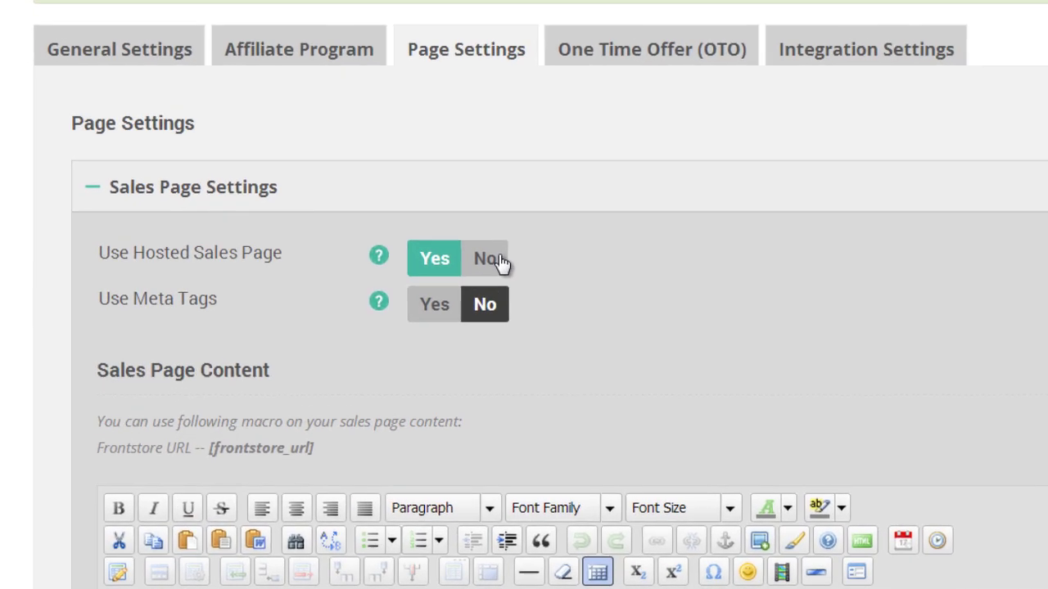
{"action": "left_click", "coordinate": [500, 260]}
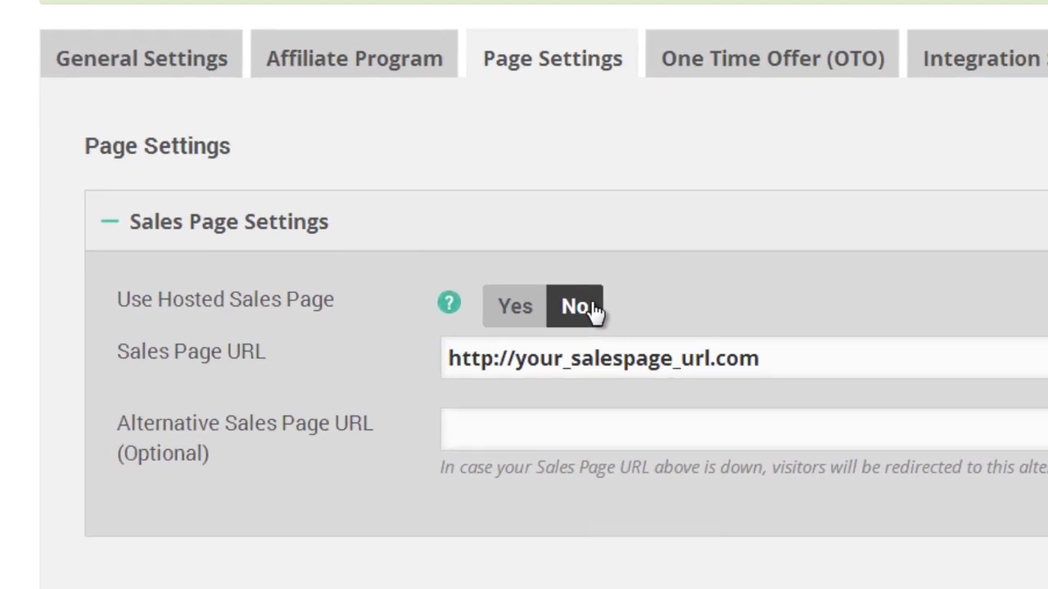
{"action": "left_click_drag", "start_coordinate": [643, 303], "coordinate": [405, 294]}
{"action": "left_click_drag", "start_coordinate": [481, 347], "coordinate": [402, 354]}
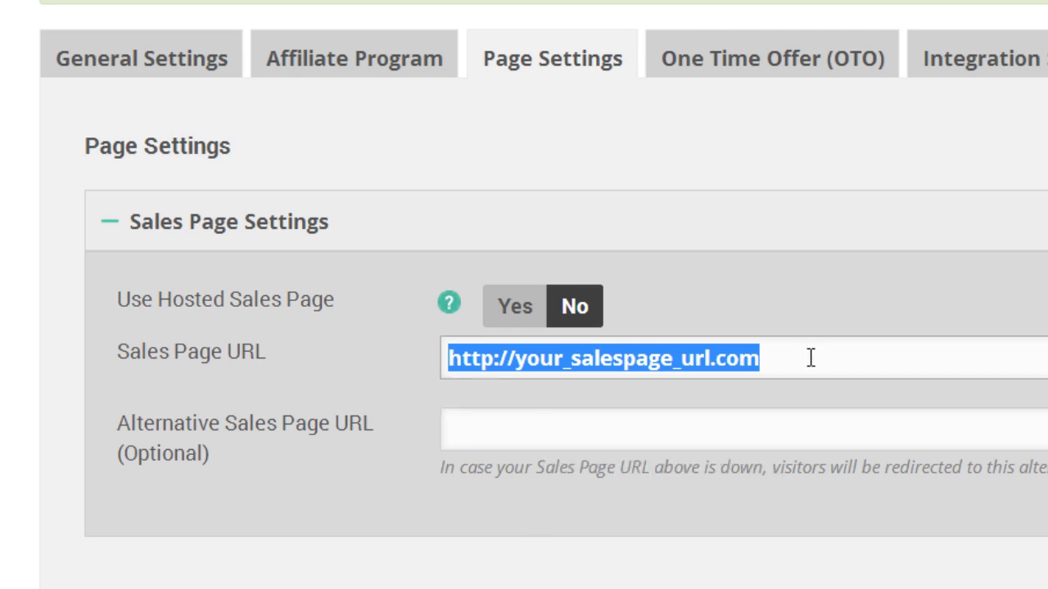
{"action": "left_click", "coordinate": [675, 410]}
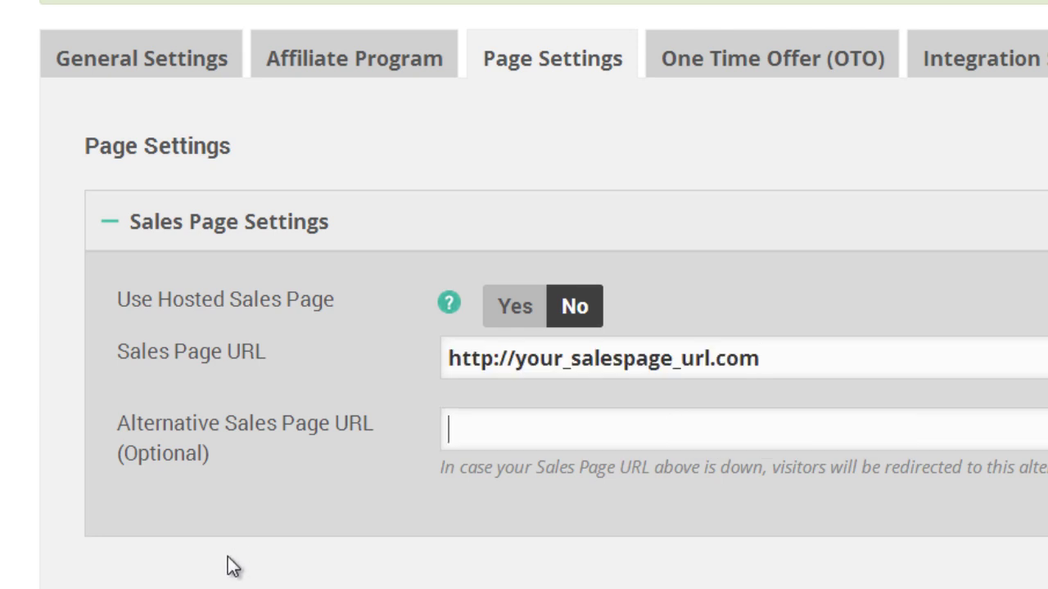
Try the hosted thank you page and review its download, Amazon S3 and backend offer options, turning it off again.
{"action": "scroll", "coordinate": [320, 550], "scroll_direction": "down", "scroll_amount": 3}
{"action": "scroll", "coordinate": [319, 550], "scroll_direction": "down", "scroll_amount": 1}
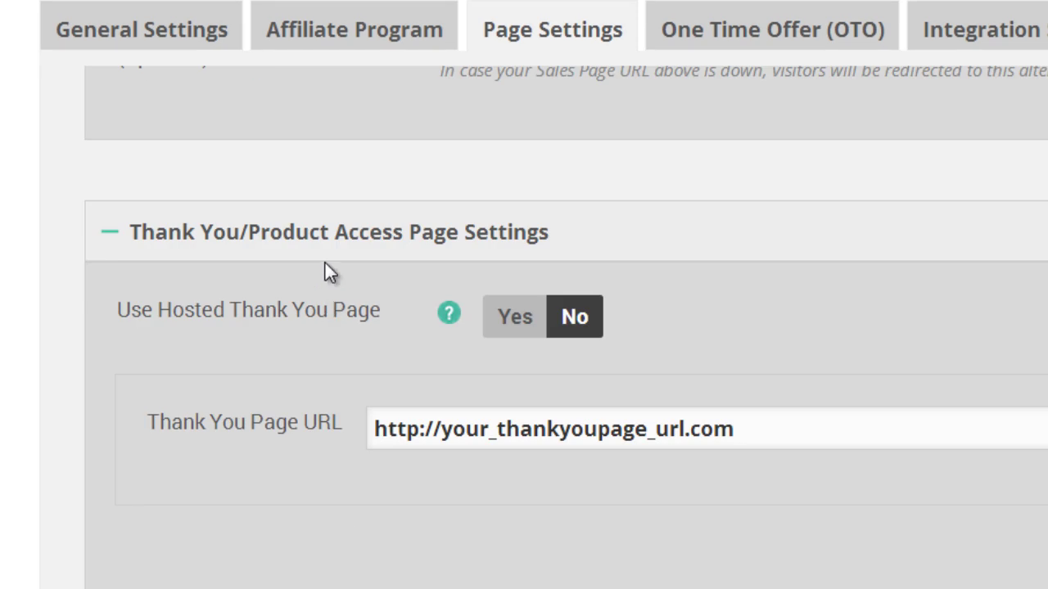
{"action": "left_click", "coordinate": [538, 326]}
{"action": "scroll", "coordinate": [480, 437], "scroll_direction": "down", "scroll_amount": 3}
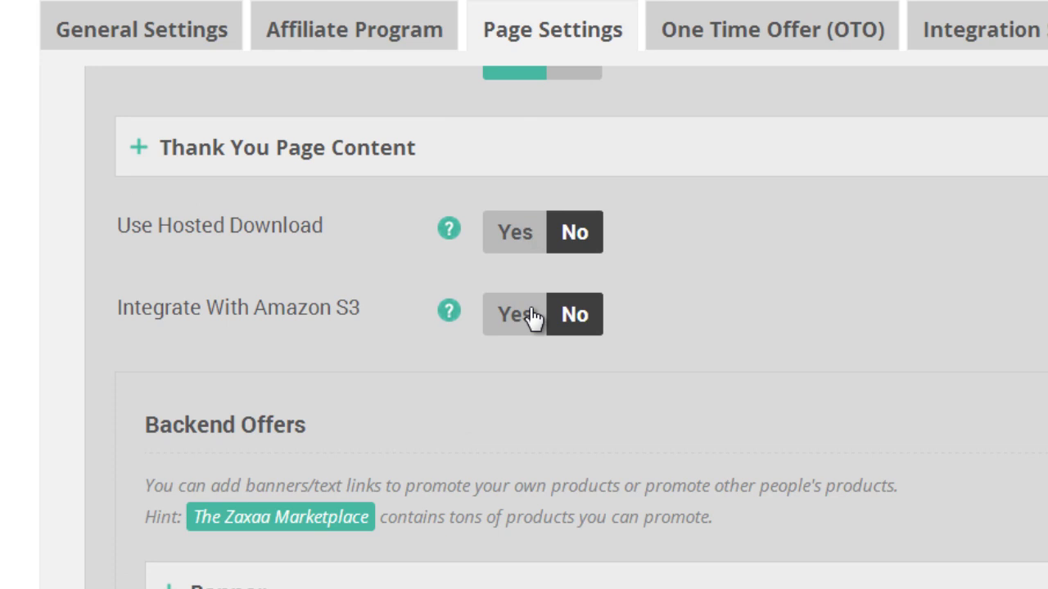
{"action": "scroll", "coordinate": [425, 442], "scroll_direction": "down", "scroll_amount": 4}
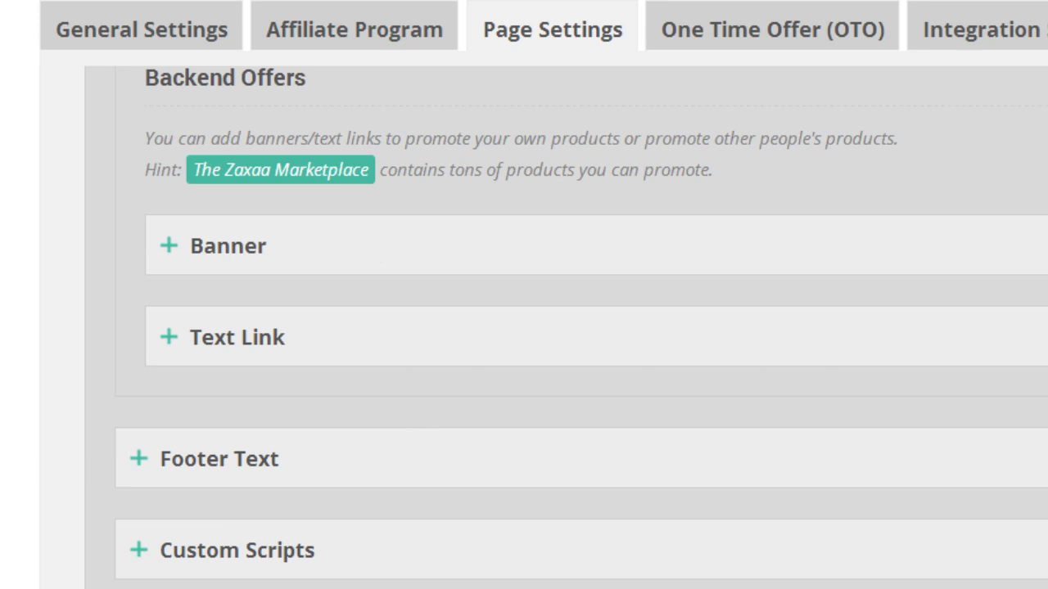
{"action": "scroll", "coordinate": [537, 544], "scroll_direction": "up", "scroll_amount": 10}
{"action": "left_click", "coordinate": [583, 572]}
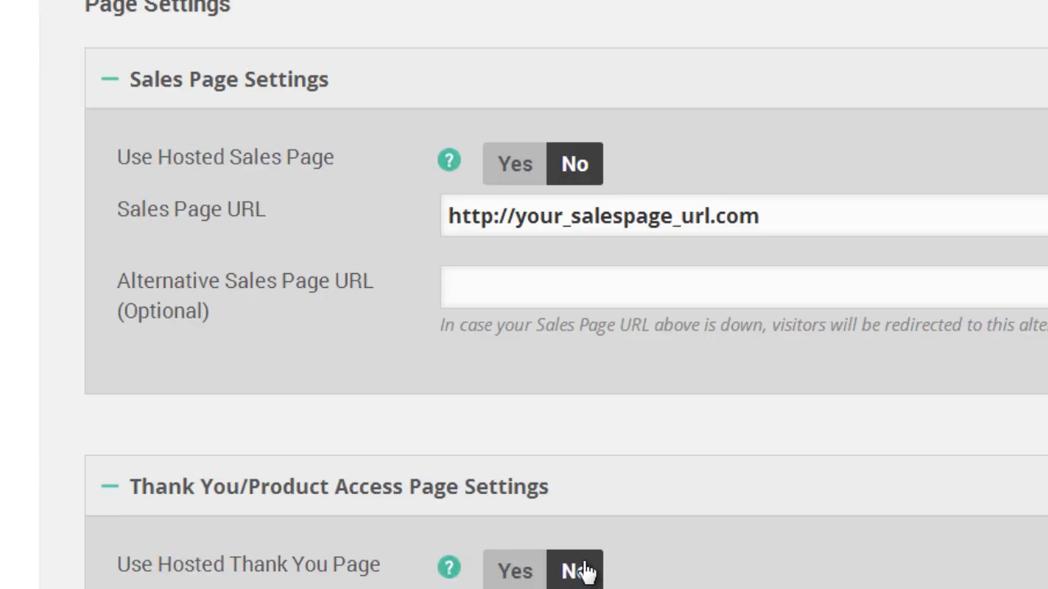
{"action": "scroll", "coordinate": [606, 540], "scroll_direction": "down", "scroll_amount": 3}
{"action": "left_click_drag", "start_coordinate": [756, 401], "coordinate": [289, 409]}
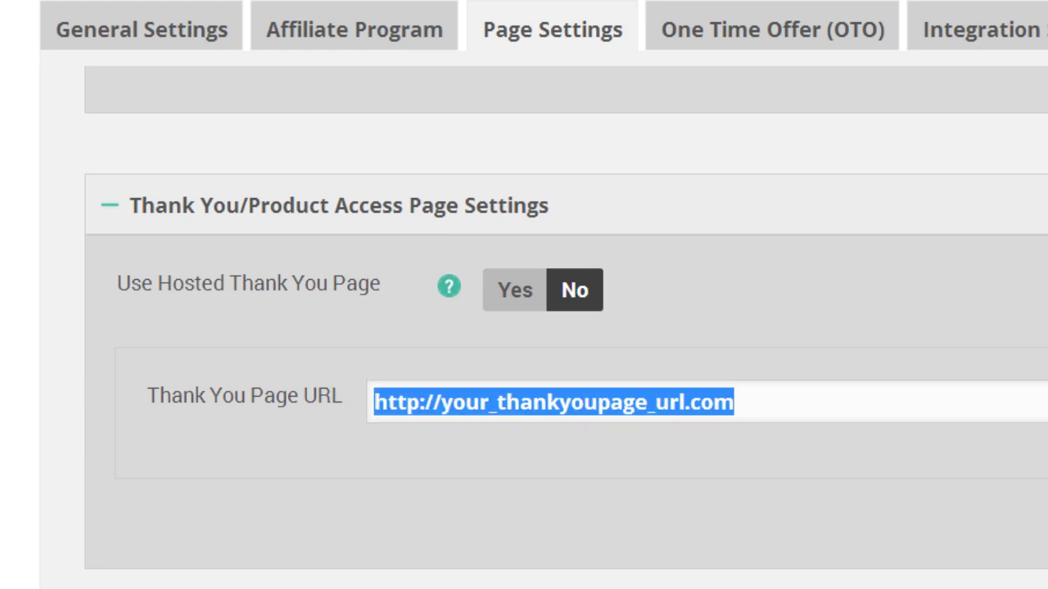
Check the One Time Offer and integration settings, and publish the product, agreeing to the Acceptable Use Policy.
{"action": "left_click", "coordinate": [785, 42]}
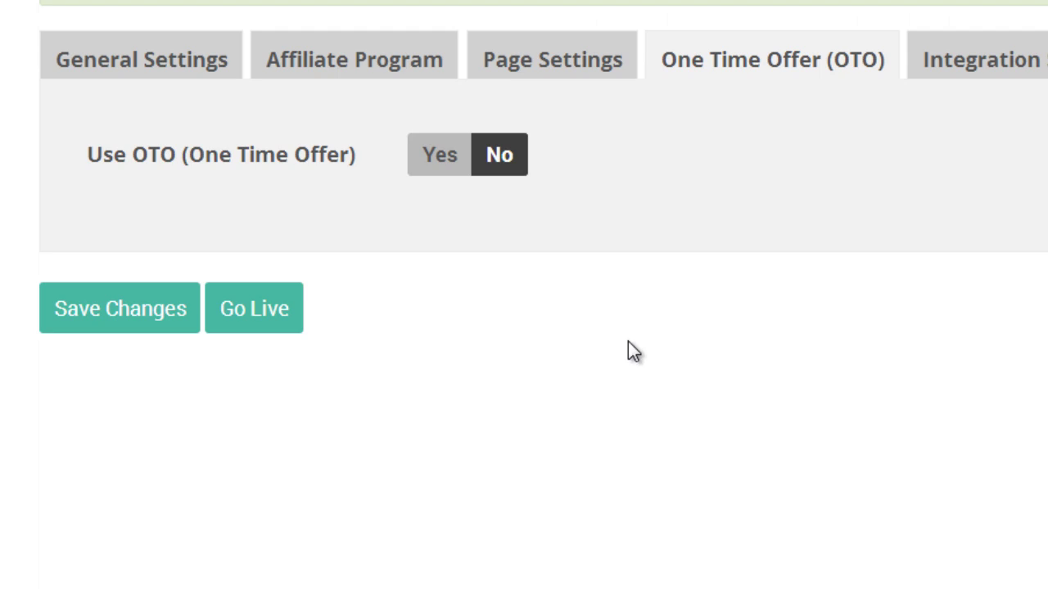
{"action": "left_click", "coordinate": [1032, 72]}
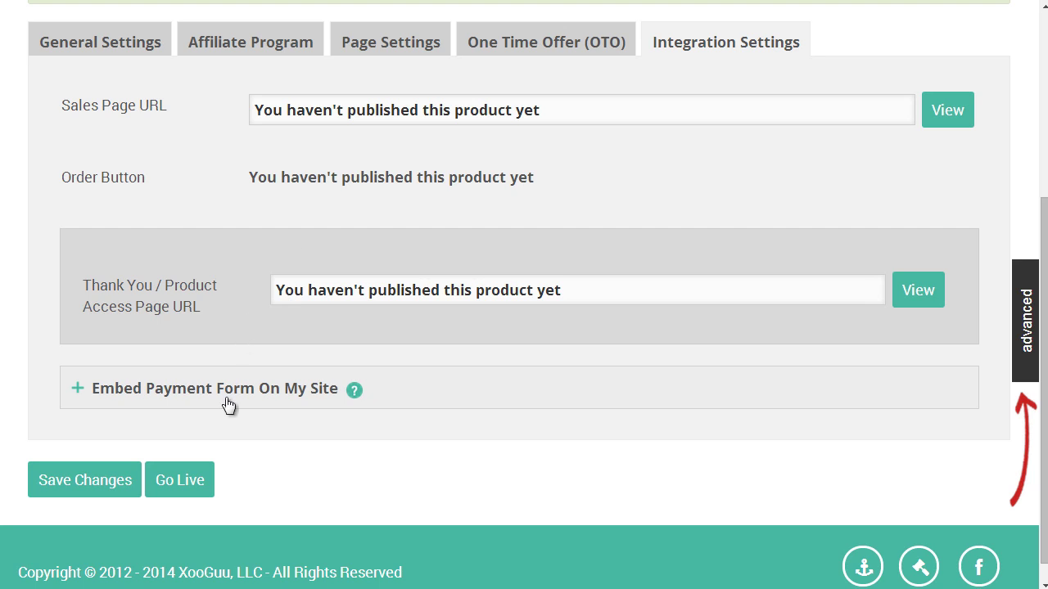
{"action": "left_click", "coordinate": [185, 480]}
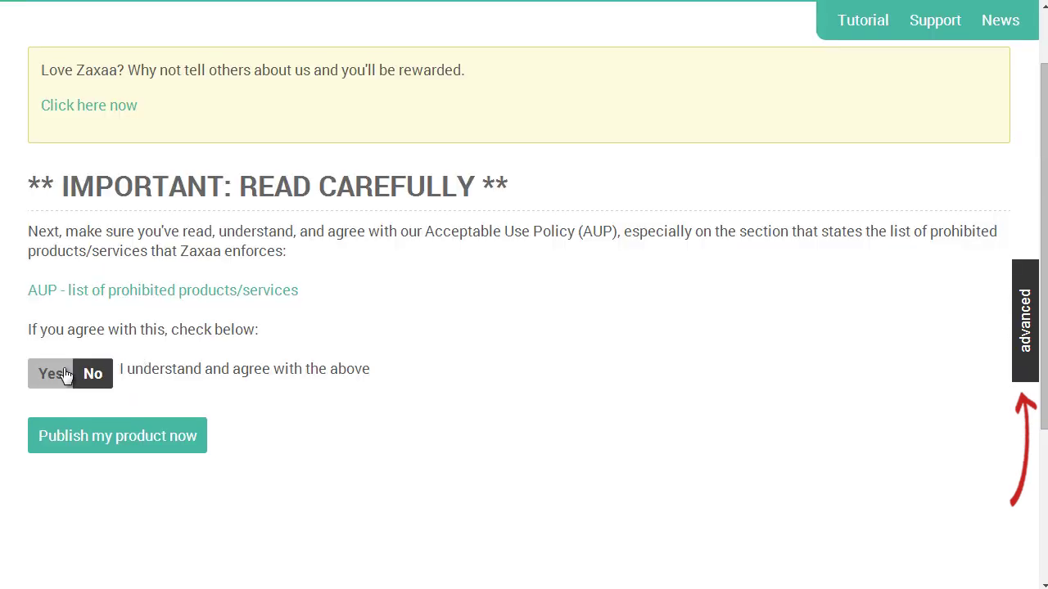
{"action": "left_click", "coordinate": [58, 374]}
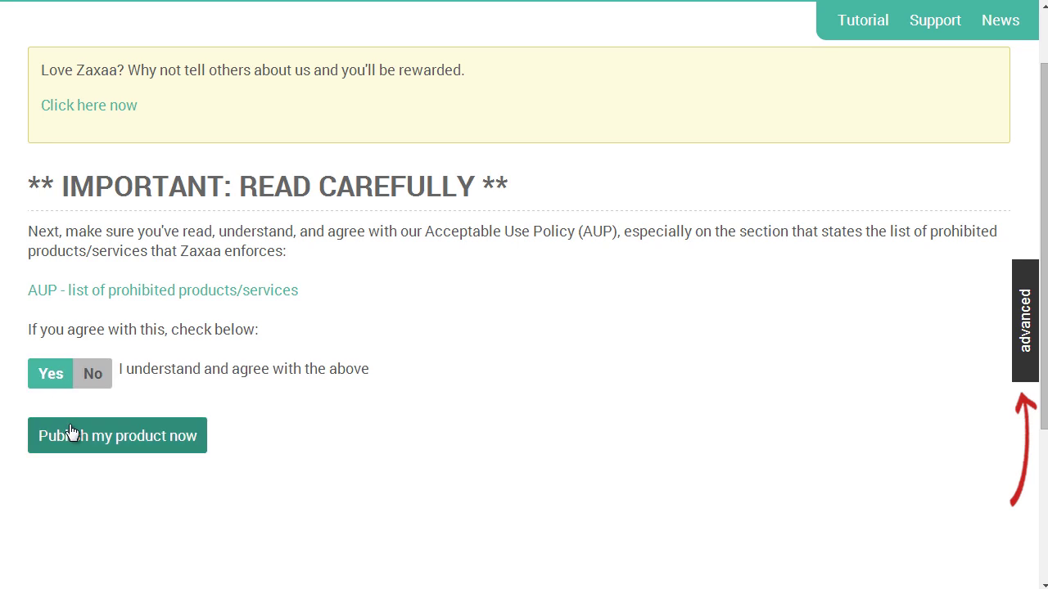
{"action": "left_click", "coordinate": [108, 434]}
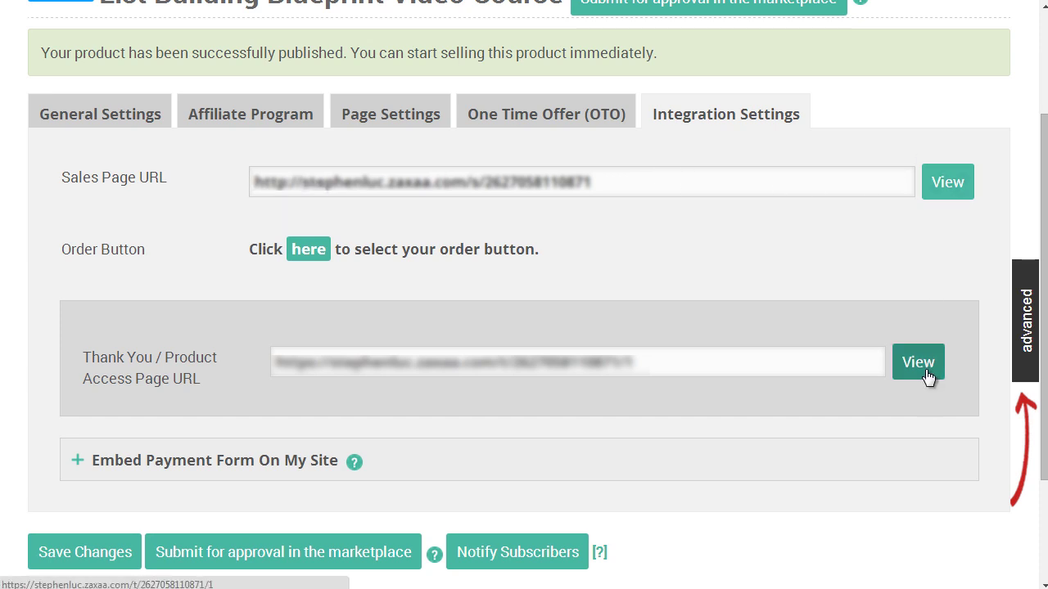
Open the product's order button selection page and look through the big Add To Cart button designs and their code.
{"action": "left_click", "coordinate": [321, 255]}
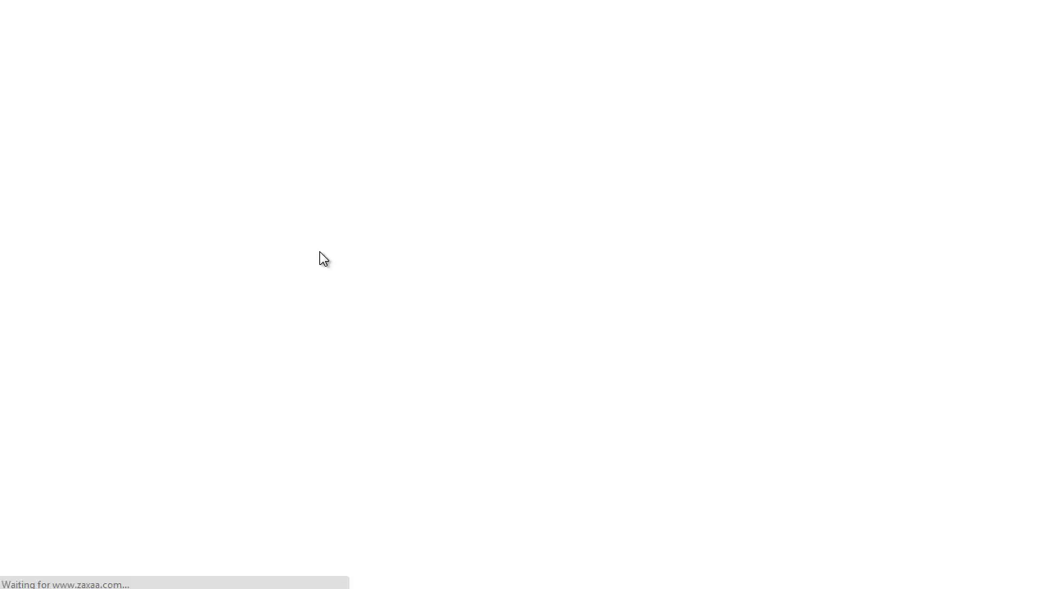
{"action": "scroll", "coordinate": [248, 308], "scroll_direction": "down", "scroll_amount": 1}
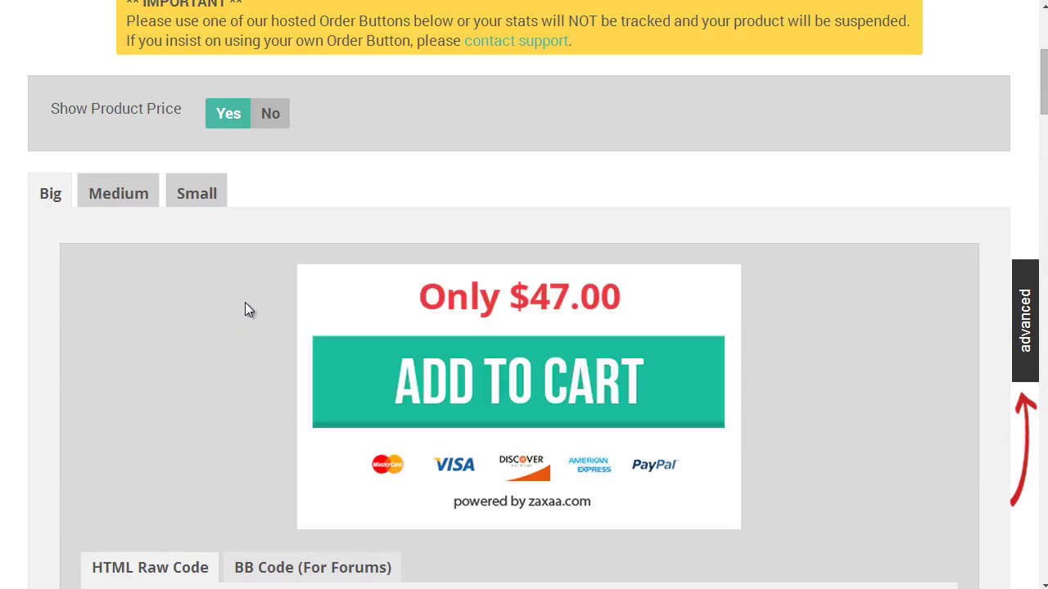
{"action": "scroll", "coordinate": [245, 309], "scroll_direction": "down", "scroll_amount": 2}
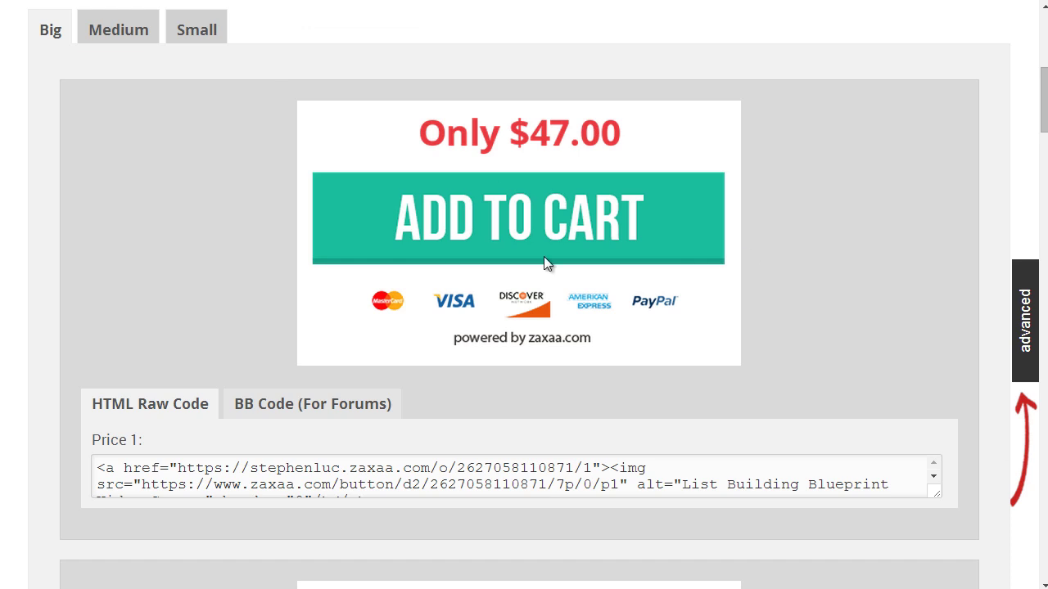
{"action": "scroll", "coordinate": [293, 330], "scroll_direction": "down", "scroll_amount": 20}
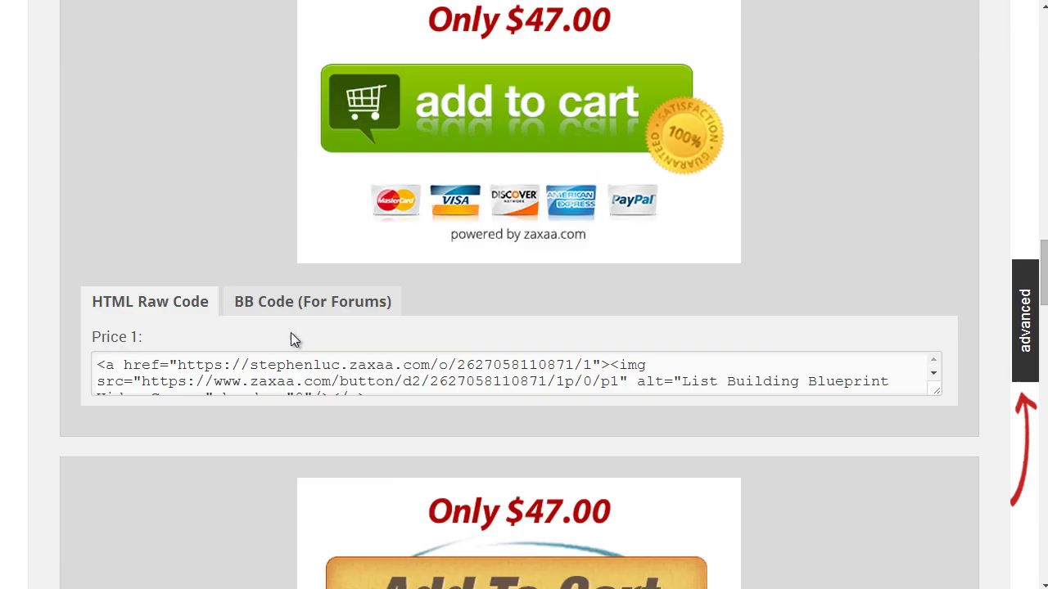
{"action": "scroll", "coordinate": [286, 333], "scroll_direction": "up", "scroll_amount": 10}
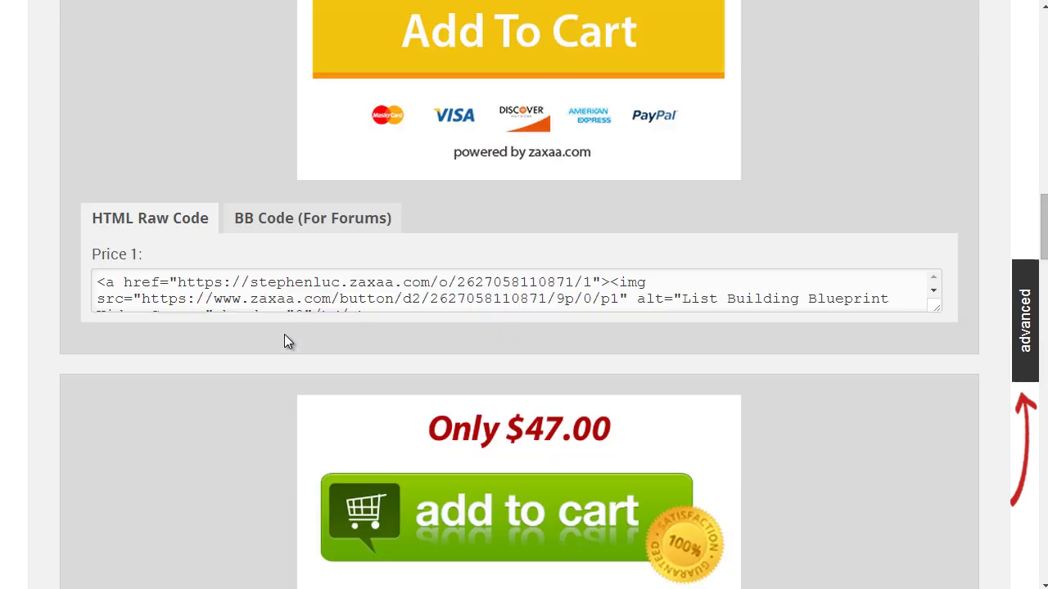
{"action": "scroll", "coordinate": [284, 334], "scroll_direction": "up", "scroll_amount": 5}
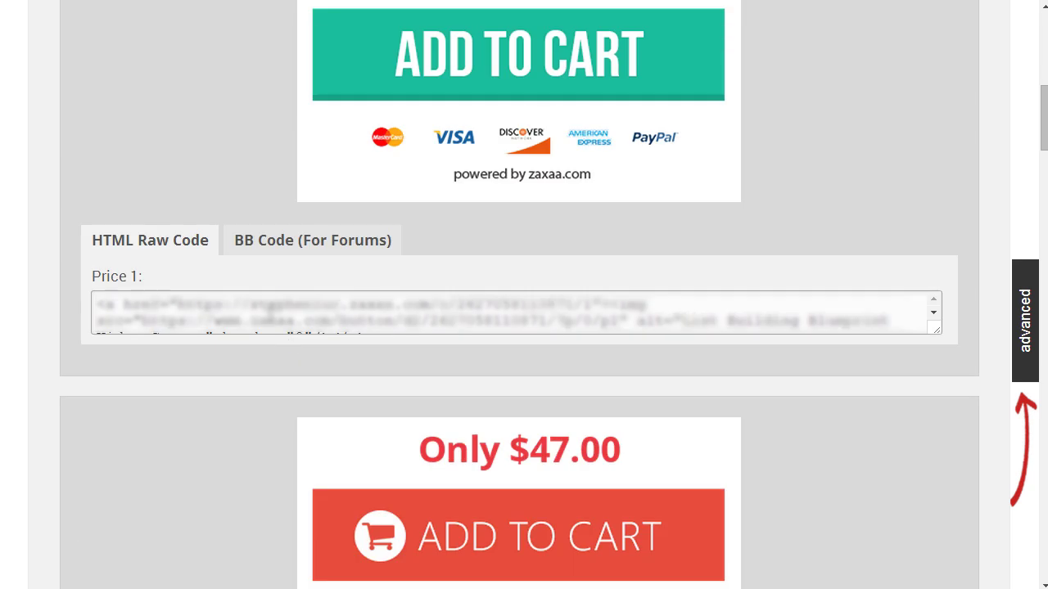
Select the HTML raw code of the big teal Add To Cart button and display its BB code for forums.
{"action": "left_click", "coordinate": [213, 328]}
{"action": "scroll", "coordinate": [215, 386], "scroll_direction": "up", "scroll_amount": 1}
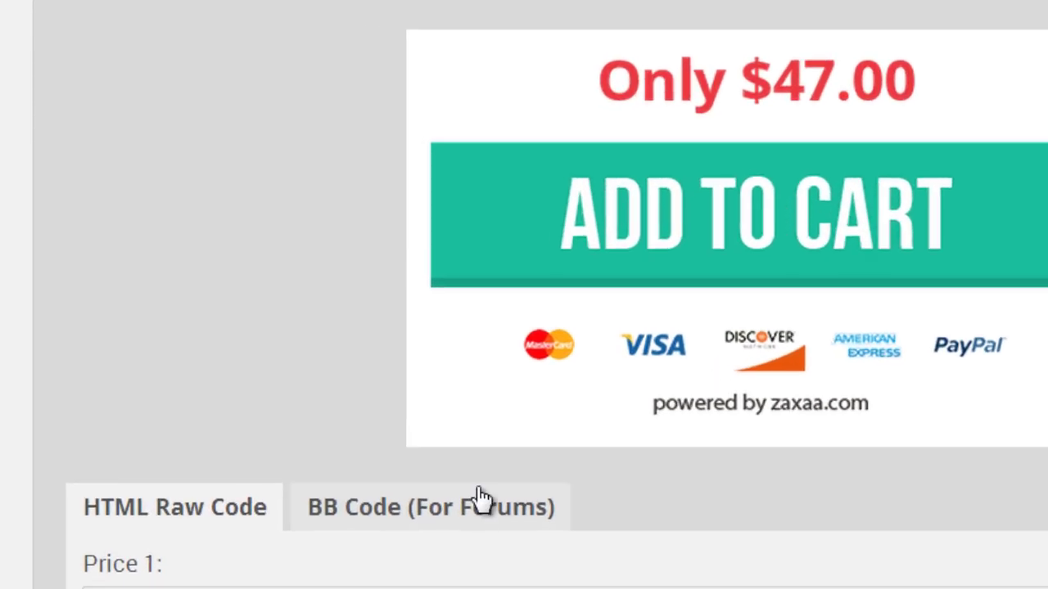
{"action": "left_click", "coordinate": [479, 501]}
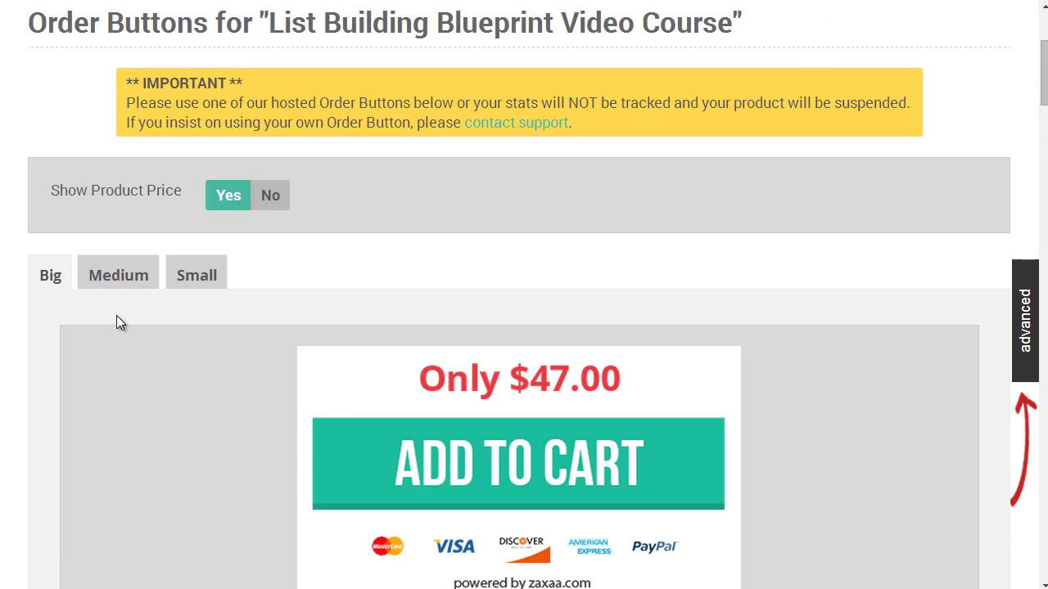
Set Show Product Price to No for the order buttons and view the Medium and Small button sizes.
{"action": "scroll", "coordinate": [117, 320], "scroll_direction": "down", "scroll_amount": 1}
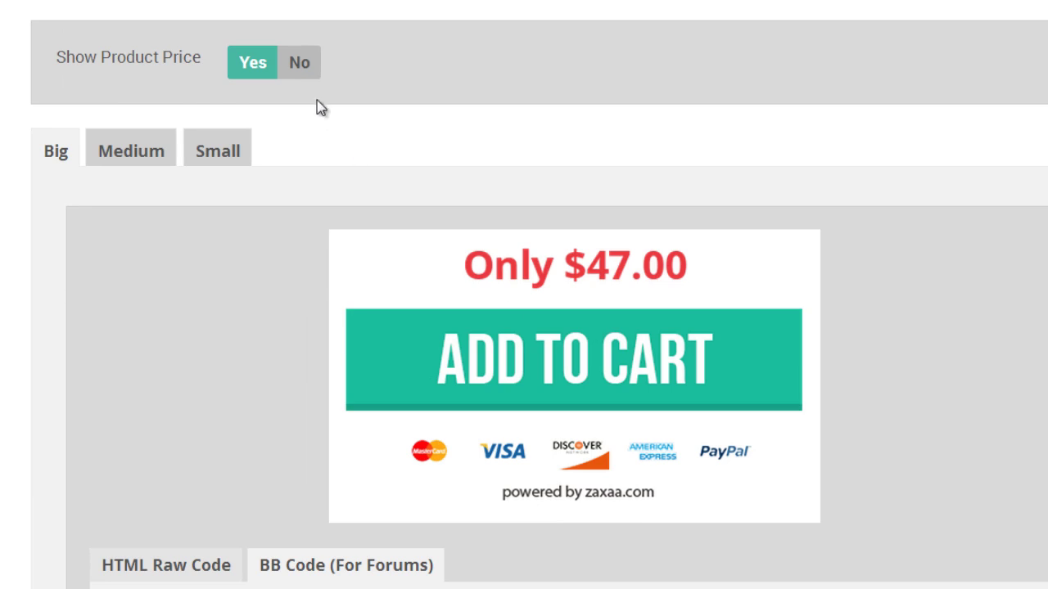
{"action": "left_click", "coordinate": [304, 73]}
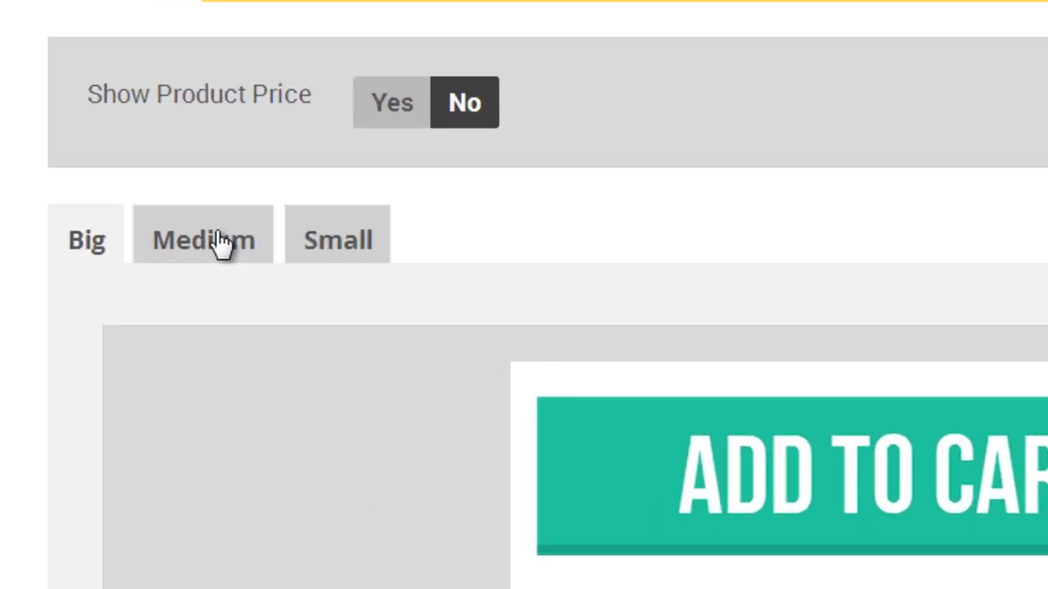
{"action": "left_click", "coordinate": [221, 241]}
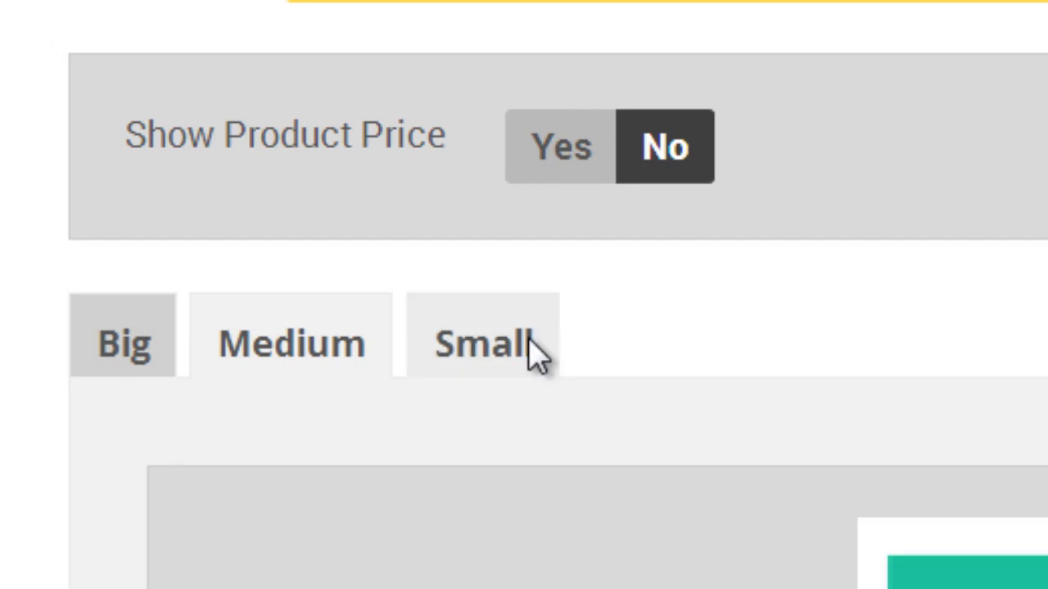
{"action": "left_click", "coordinate": [532, 342]}
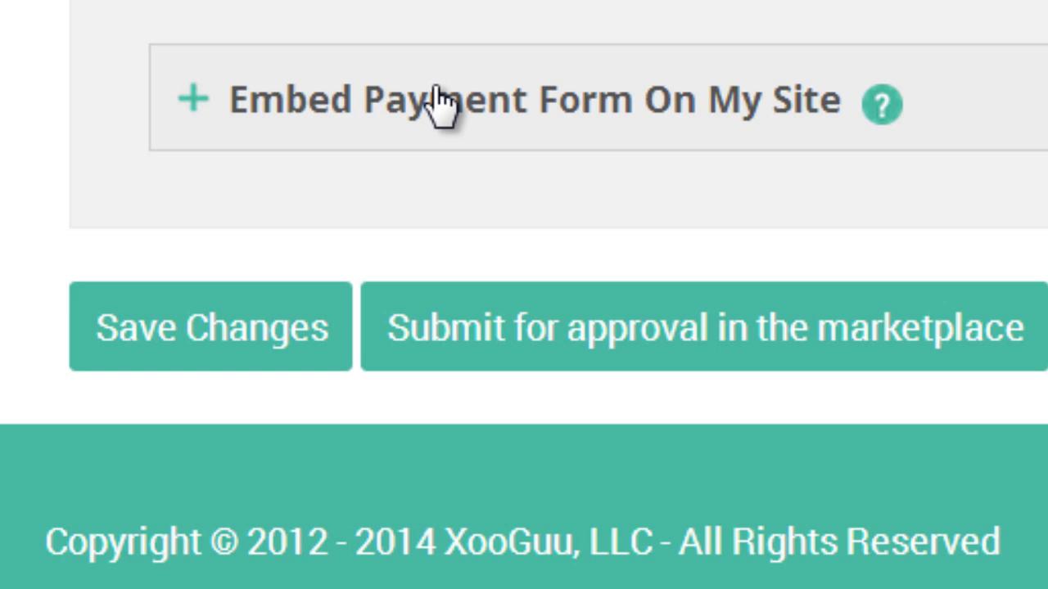
Expand the Embed Payment Form On My Site section and check its options and payment form HTML code area.
{"action": "left_click", "coordinate": [176, 102]}
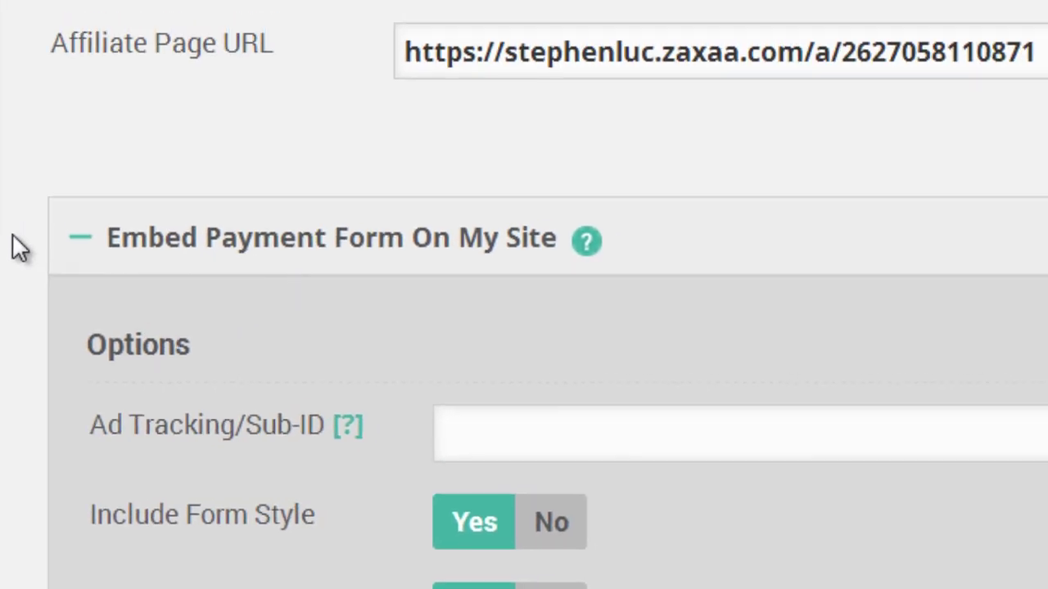
{"action": "scroll", "coordinate": [12, 235], "scroll_direction": "down", "scroll_amount": 5}
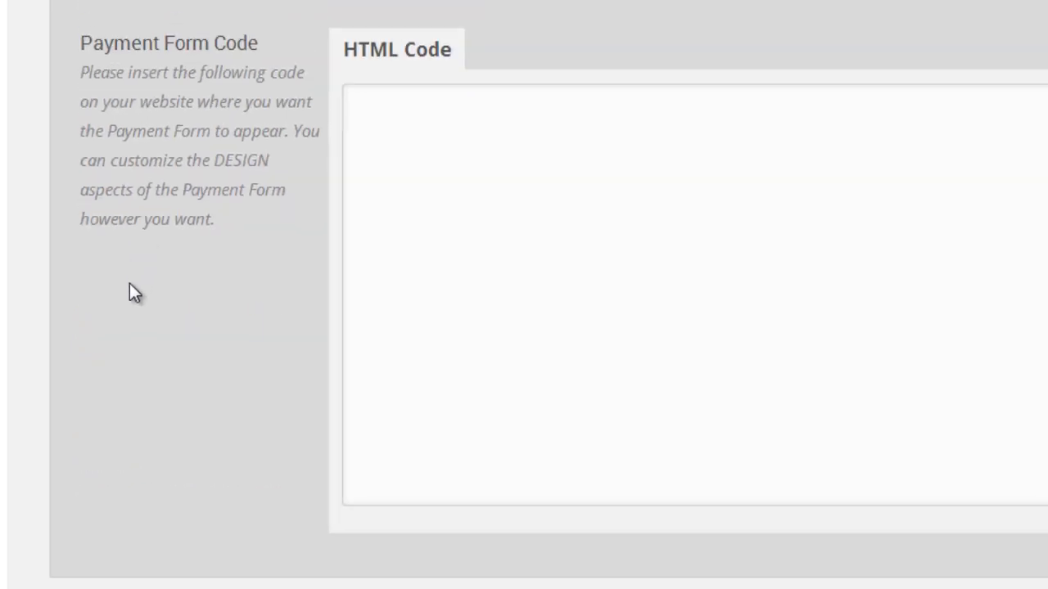